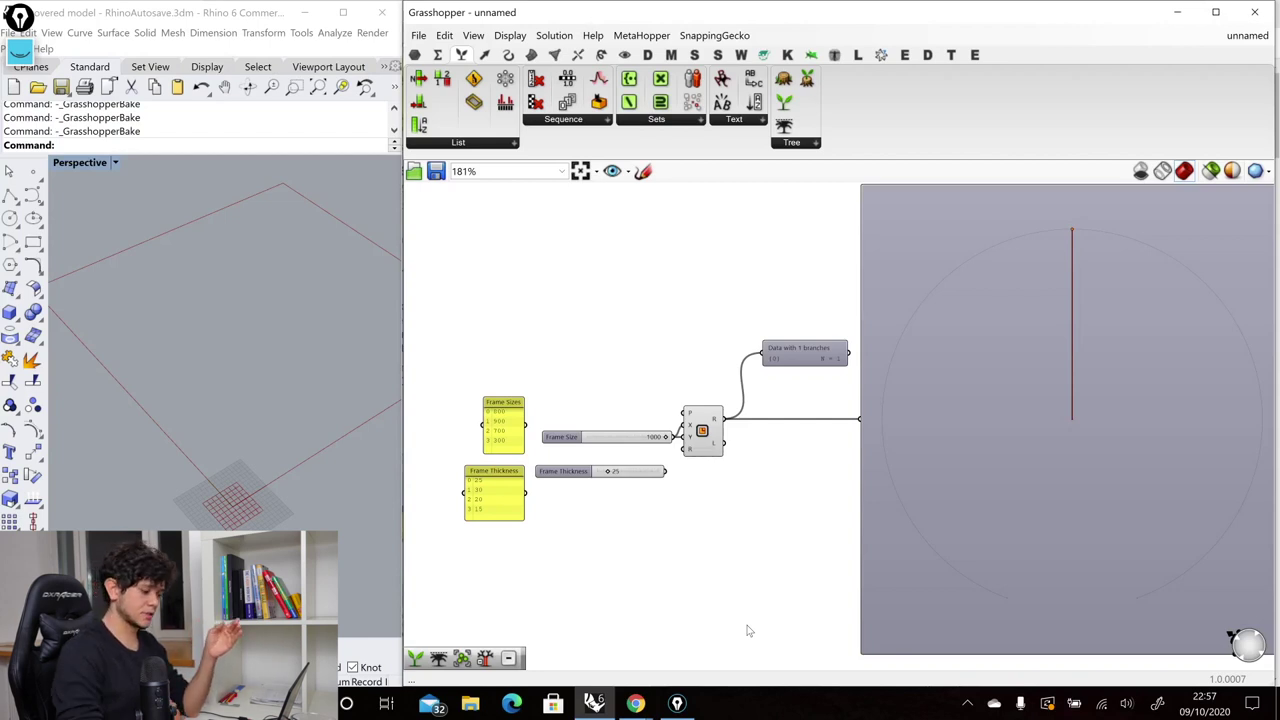
Wire the Frame Sizes list into the Rectangle's size input to produce four nested frames
left_click(714, 442)
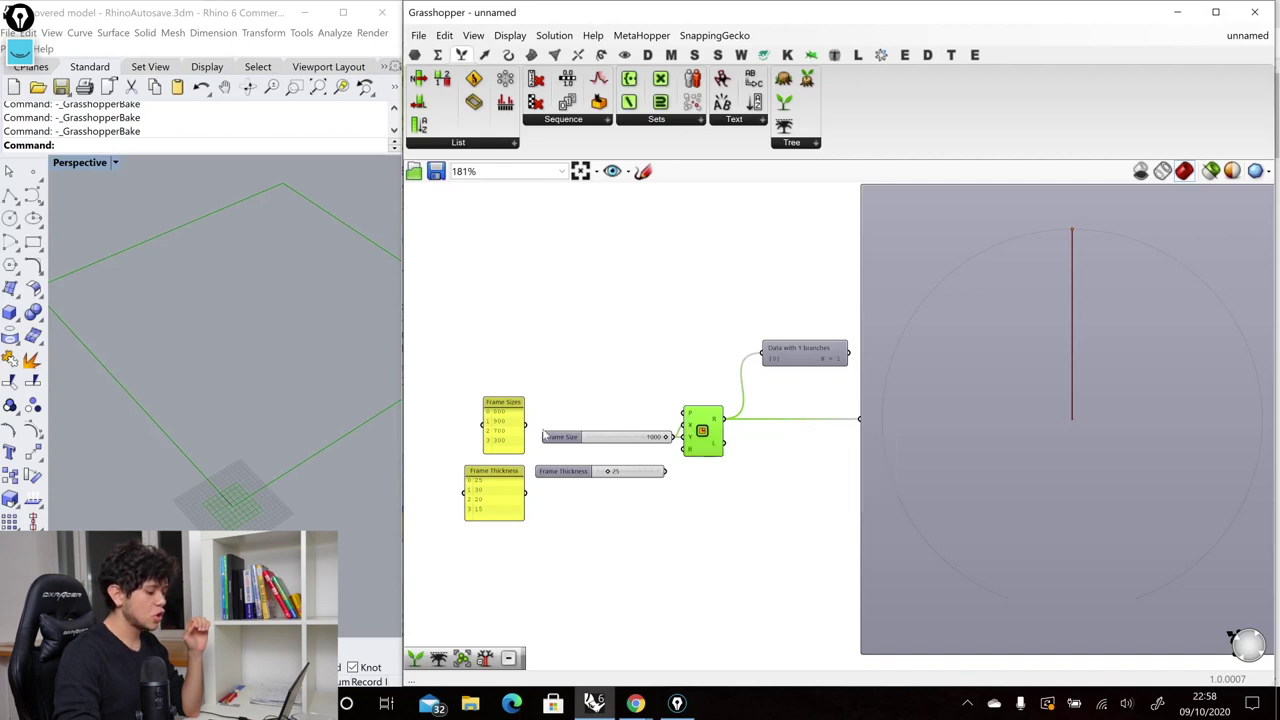
left_click_drag(526, 424, 687, 426)
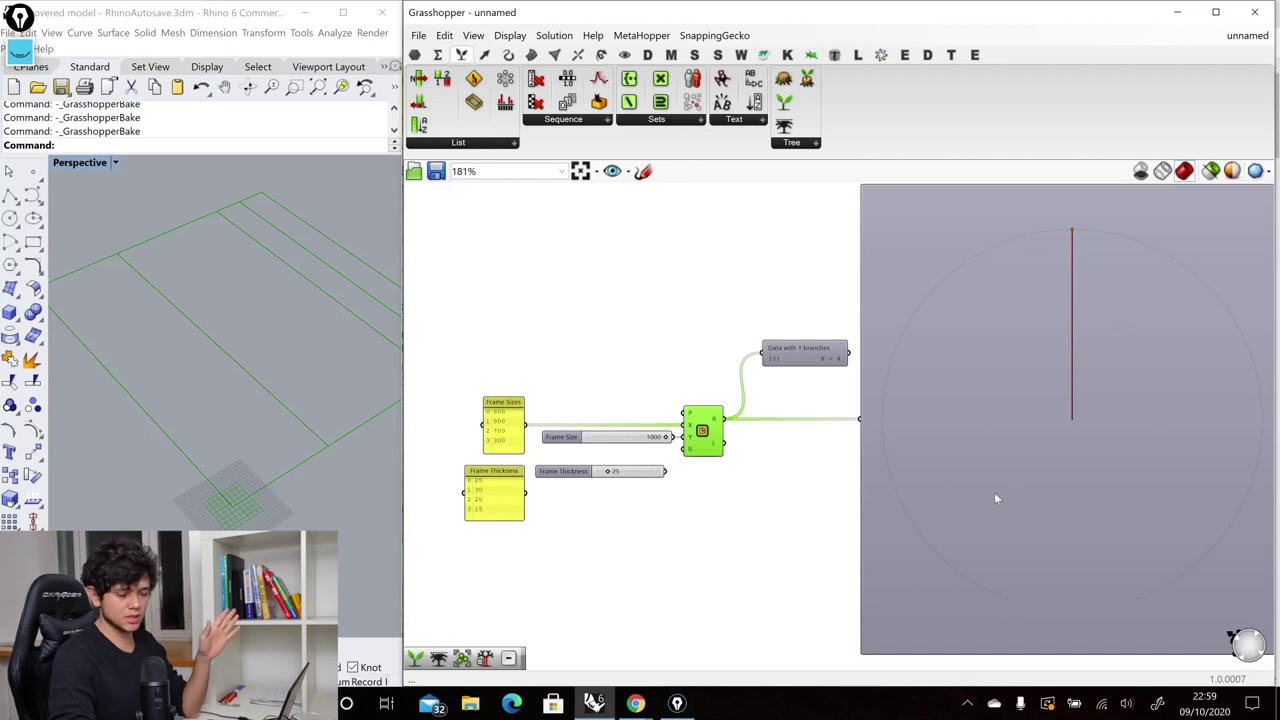
Add a Graft Tree after the Rectangle output and show its branches {0;0}–{0;3} in the viewer
double_click(803, 474)
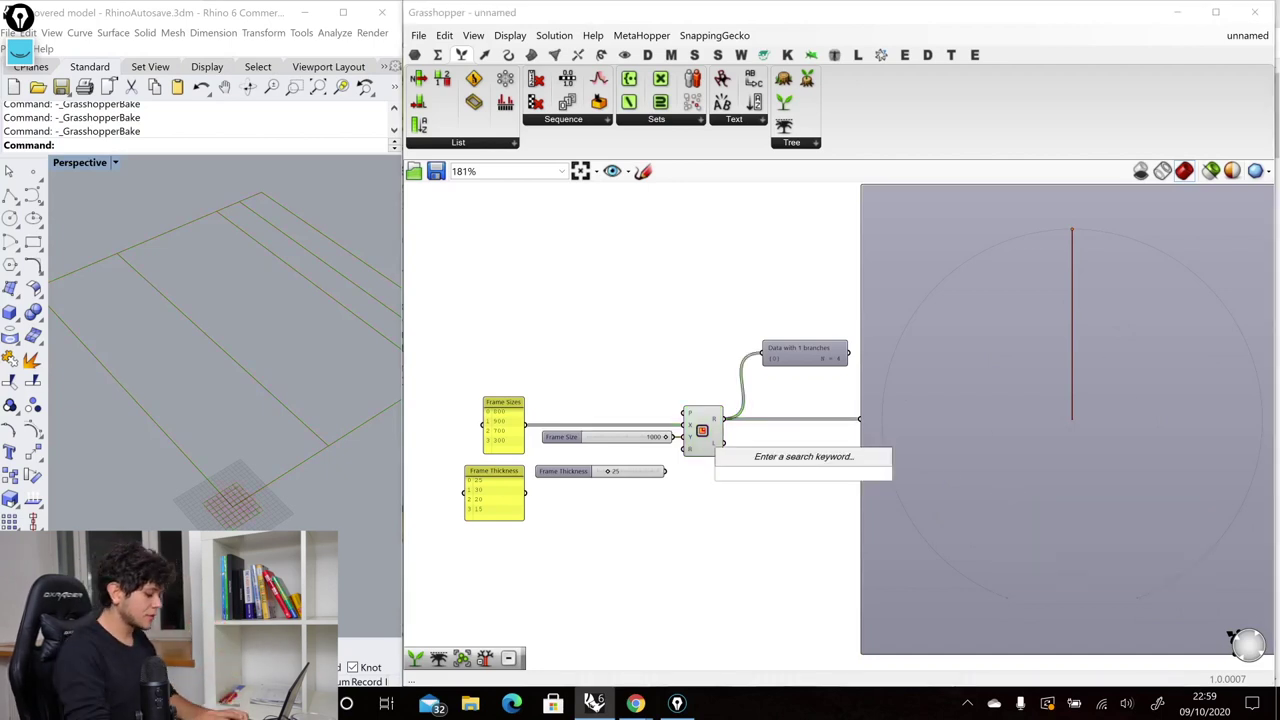
type("graft")
key("Return")
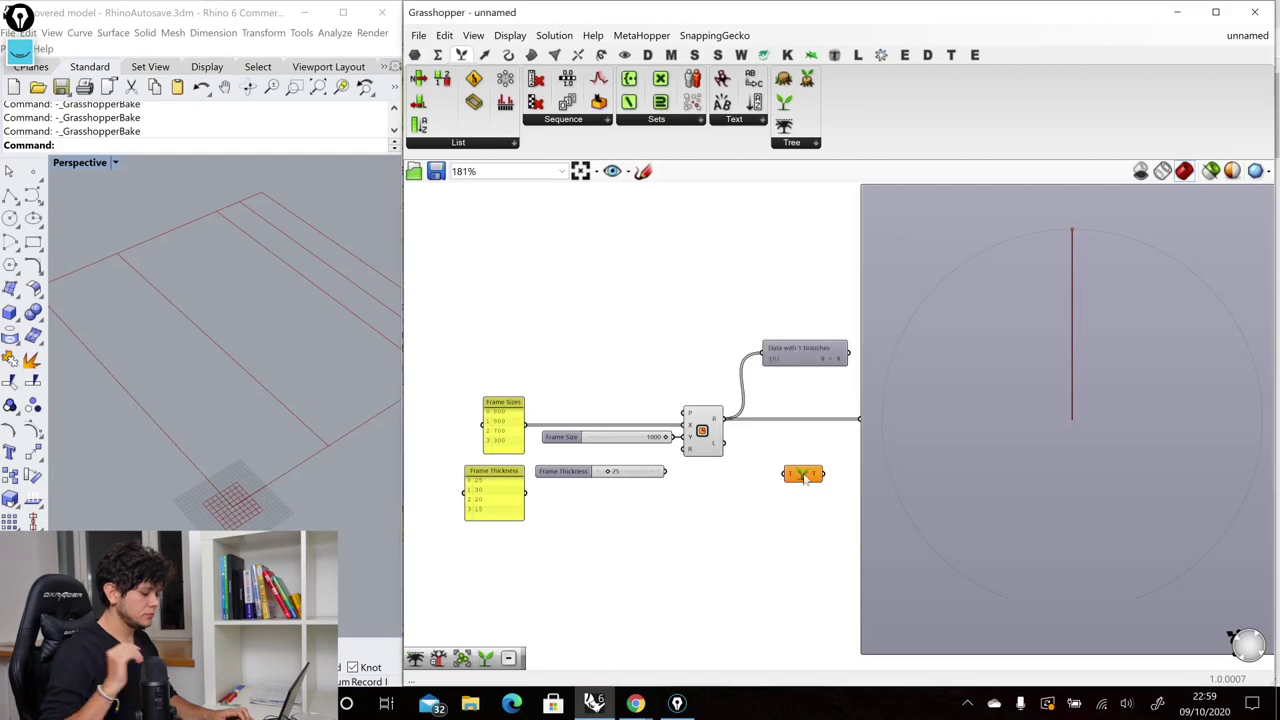
left_click_drag(723, 418, 763, 350)
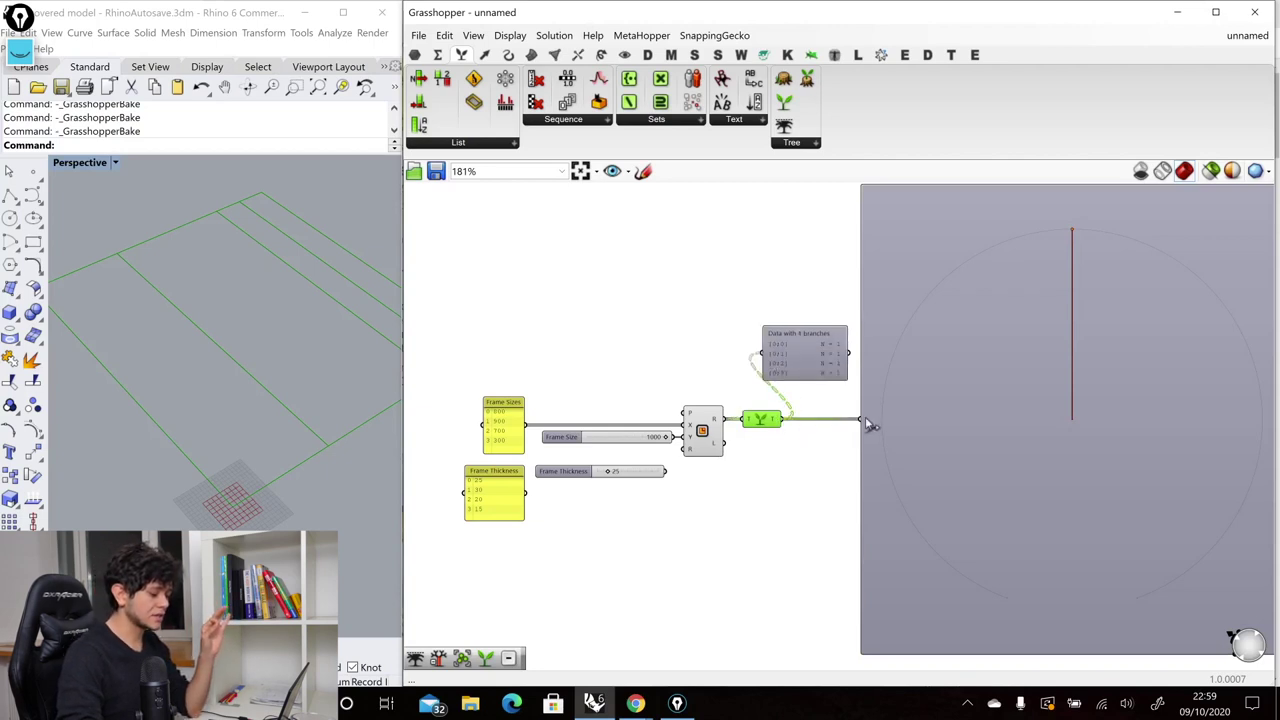
left_click_drag(866, 421, 866, 421)
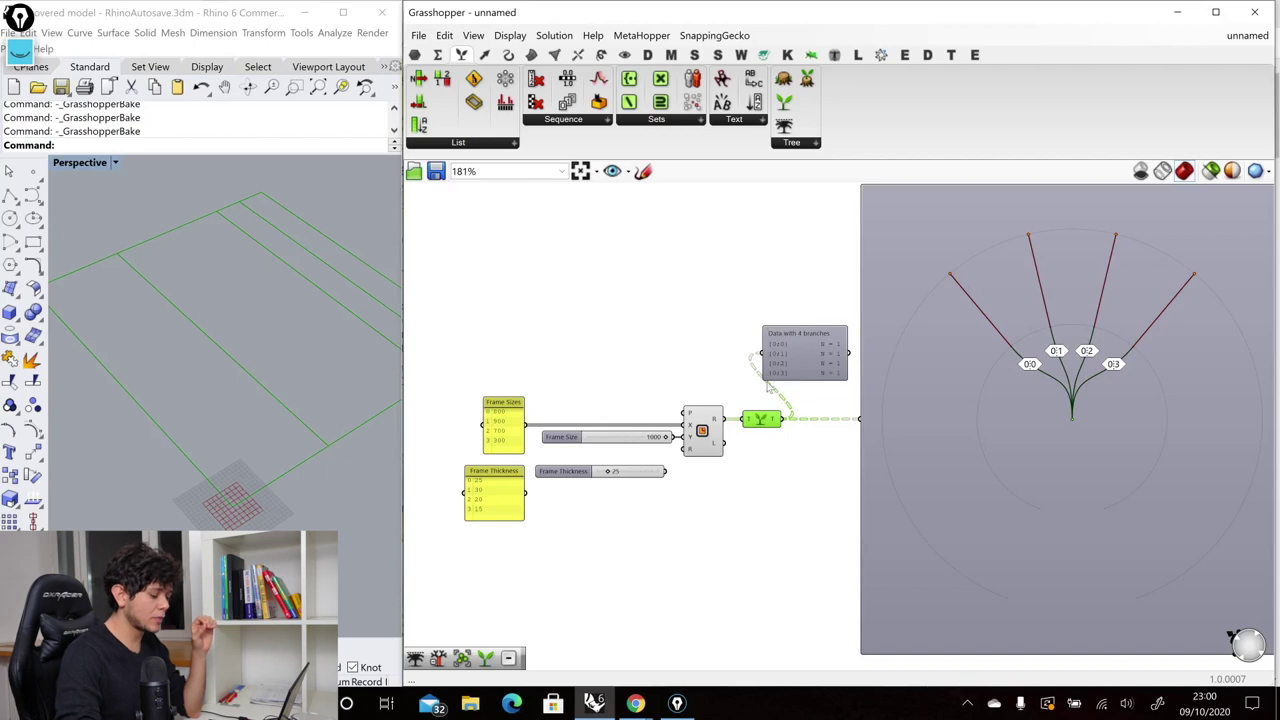
left_click(766, 384)
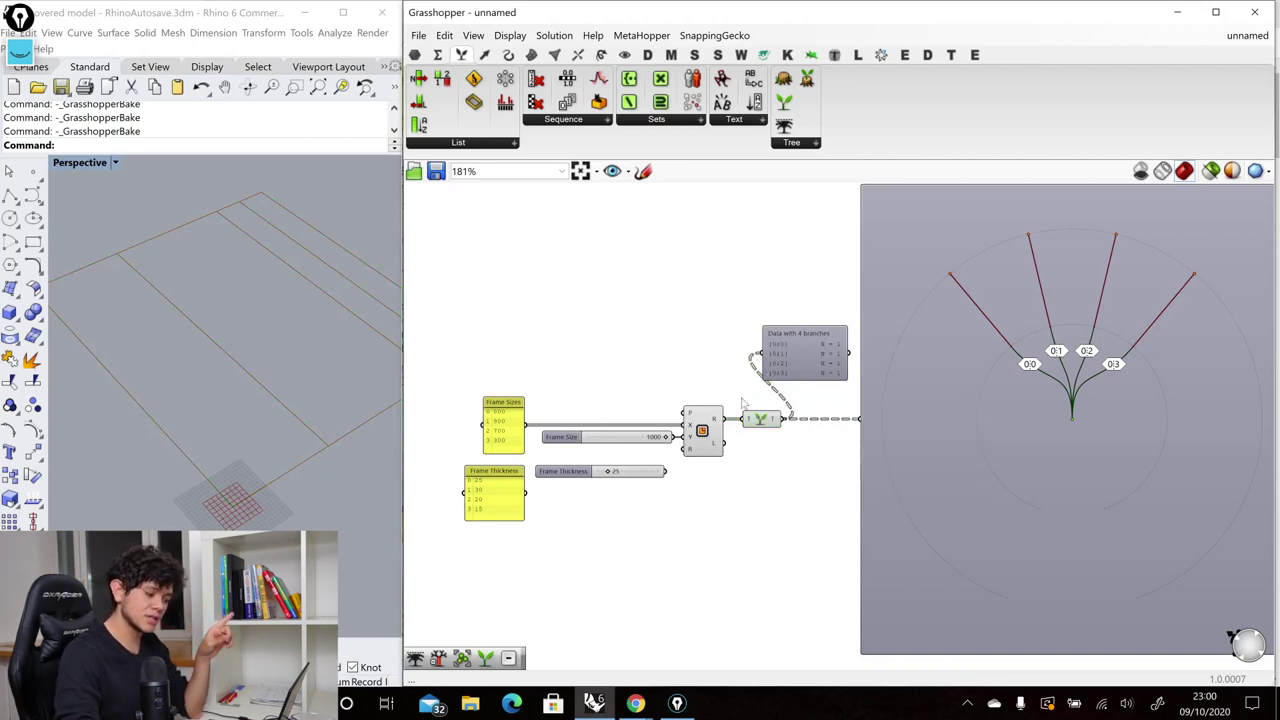
left_click_drag(725, 419, 763, 363, "shift")
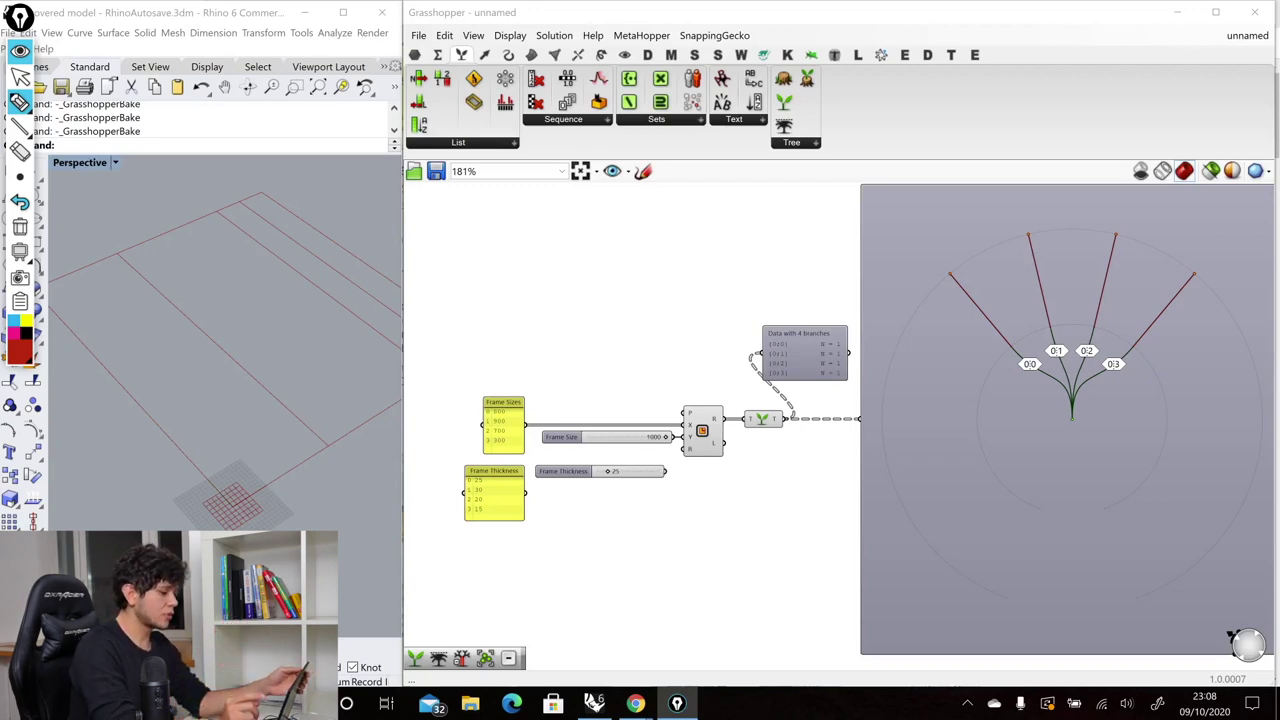
Mark the four branch ends 0:0–0:3 with the screen pen, clear it, and open the component search
mouse_move(964, 258)
left_mouse_down()
mouse_move(945, 262)
mouse_move(960, 292)
mouse_move(970, 264)
left_mouse_up()
mouse_move(1036, 220)
left_mouse_down()
mouse_move(1022, 256)
mouse_move(1037, 222)
left_mouse_up()
mouse_move(1129, 227)
left_mouse_down()
mouse_move(1100, 222)
mouse_move(1134, 232)
left_mouse_up()
left_click_drag(1208, 262, 1202, 264)
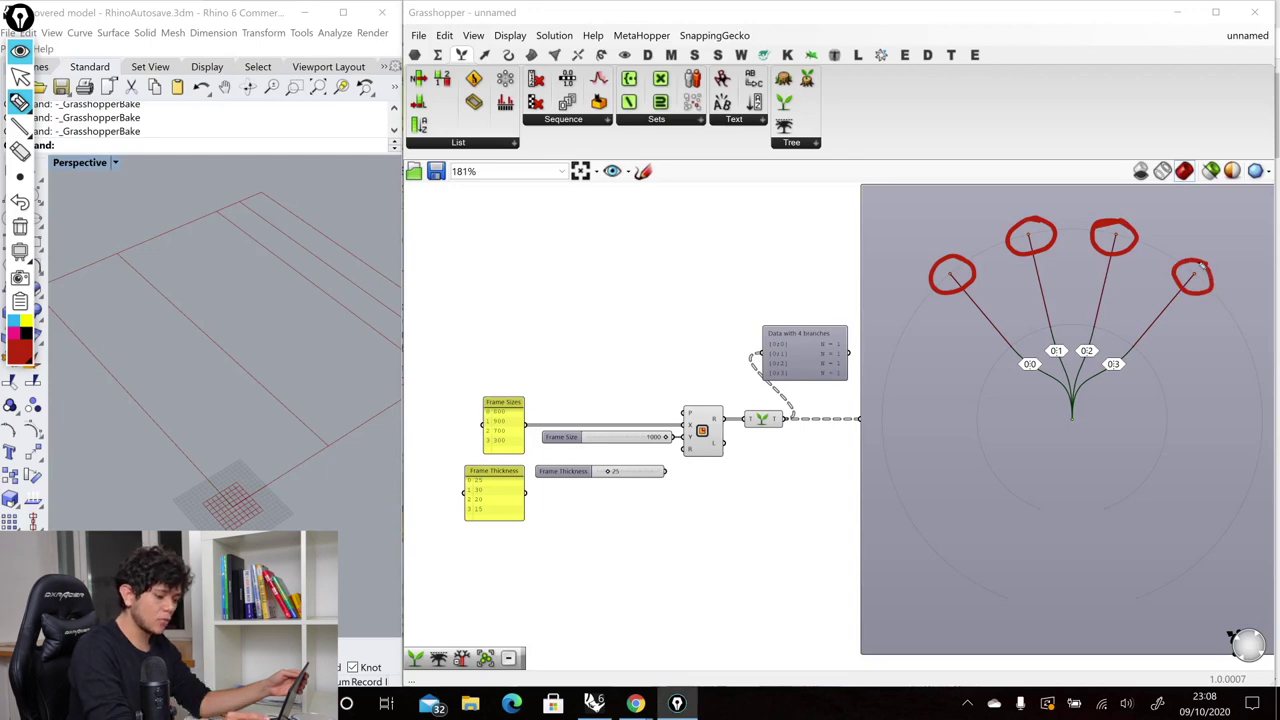
mouse_move(1100, 338)
left_mouse_down()
mouse_move(1045, 336)
mouse_move(992, 375)
mouse_move(987, 466)
mouse_move(1013, 488)
mouse_move(1093, 499)
mouse_move(1144, 473)
mouse_move(1165, 437)
mouse_move(1158, 394)
mouse_move(1094, 332)
left_mouse_up()
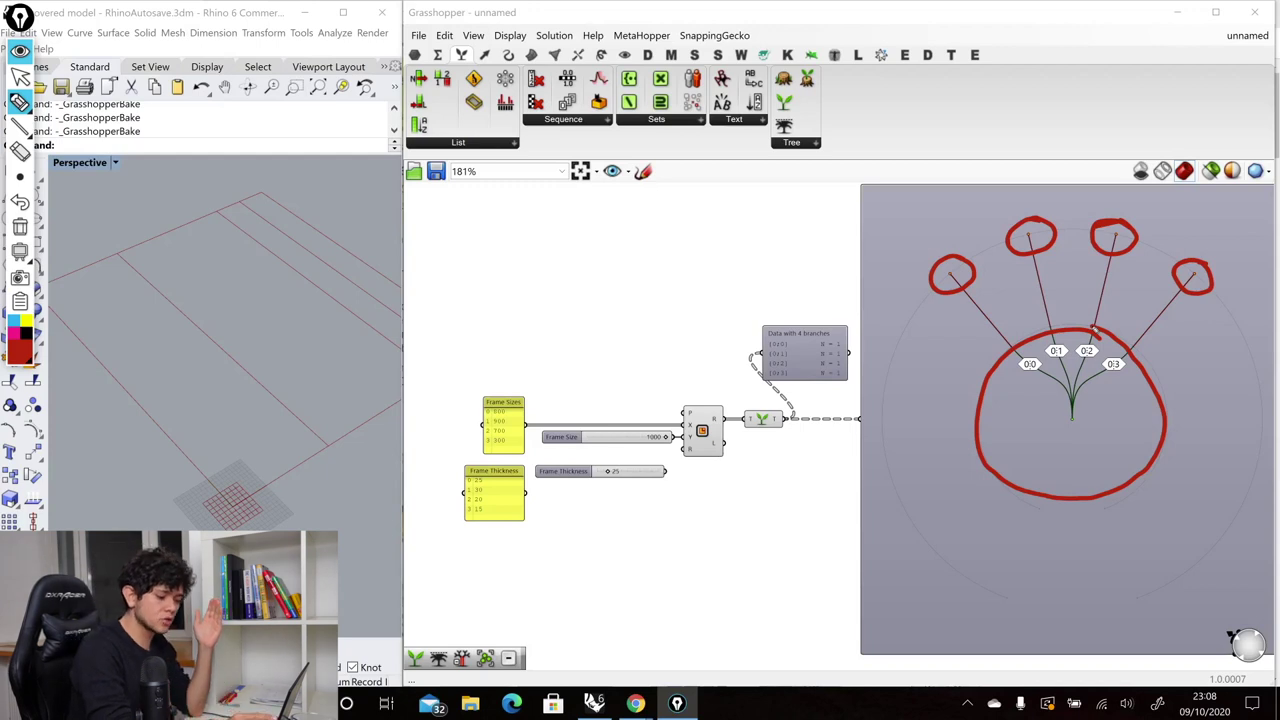
left_click_drag(1046, 334, 982, 455)
left_click_drag(1098, 332, 1010, 485)
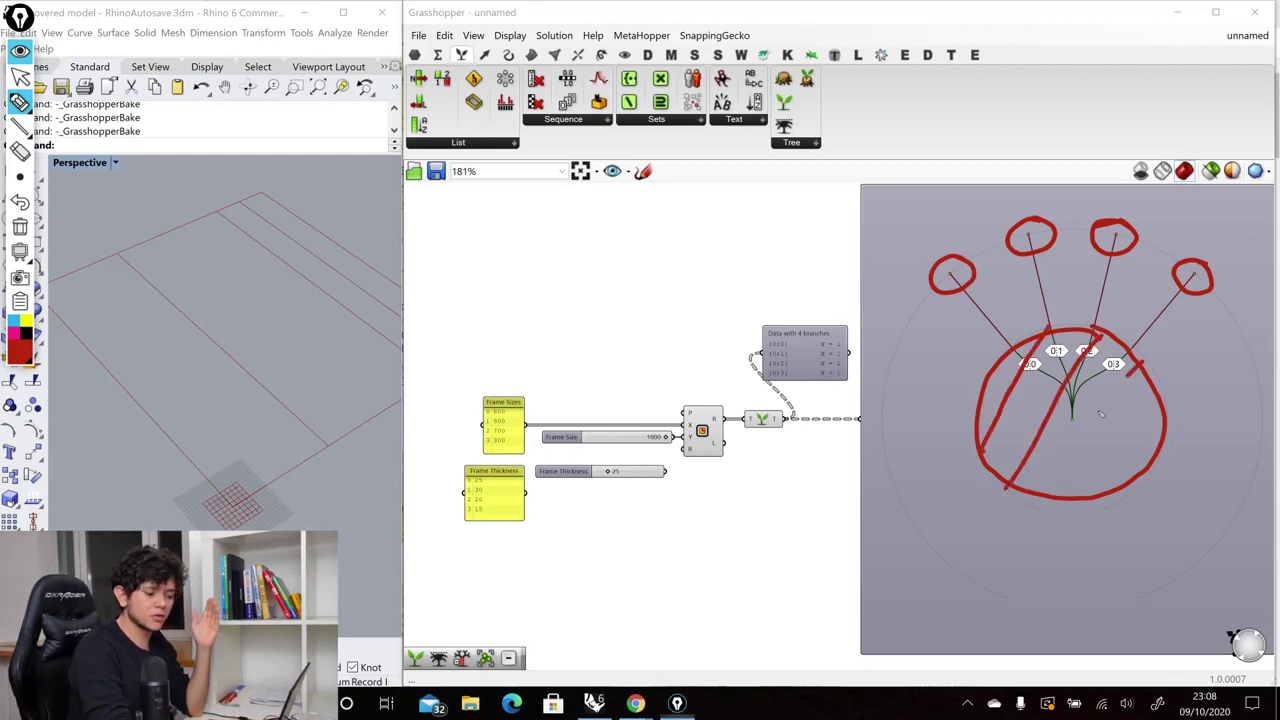
key("Escape")
double_click(802, 449)
Insert Simplify Tree on the wire after Graft Tree, giving plain branches {0} to {3}
type("simpl")
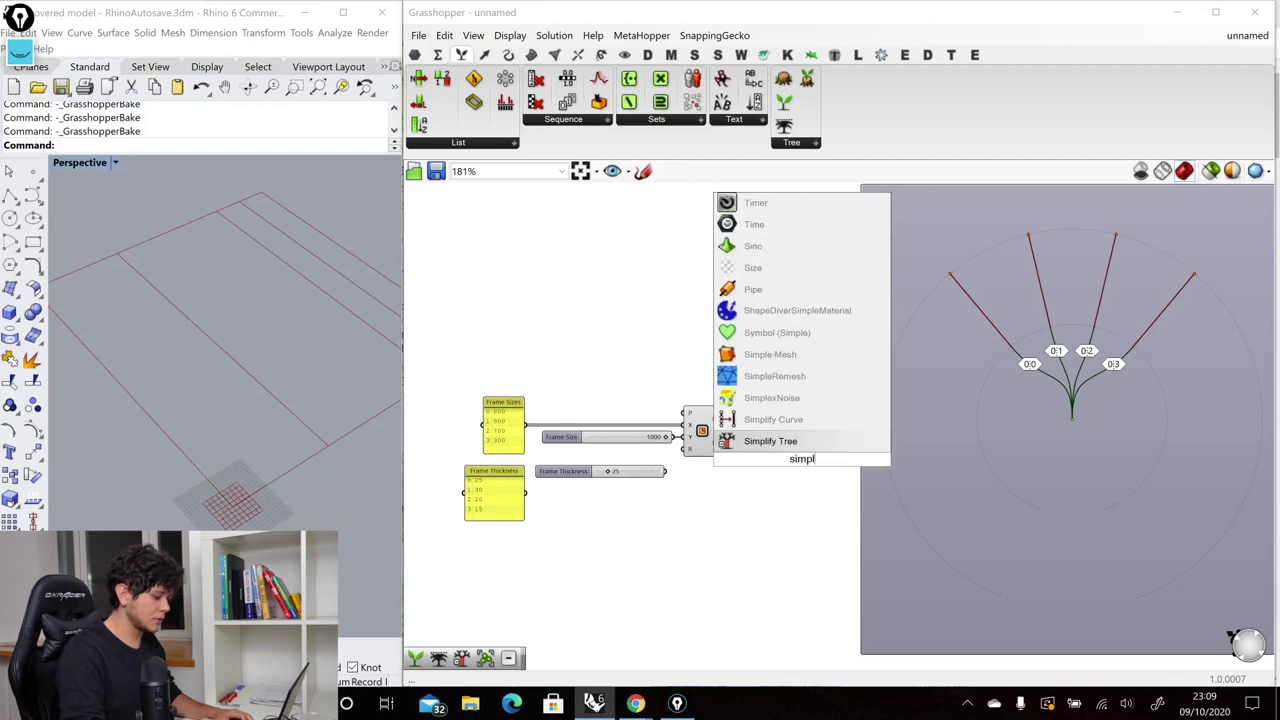
key("Return")
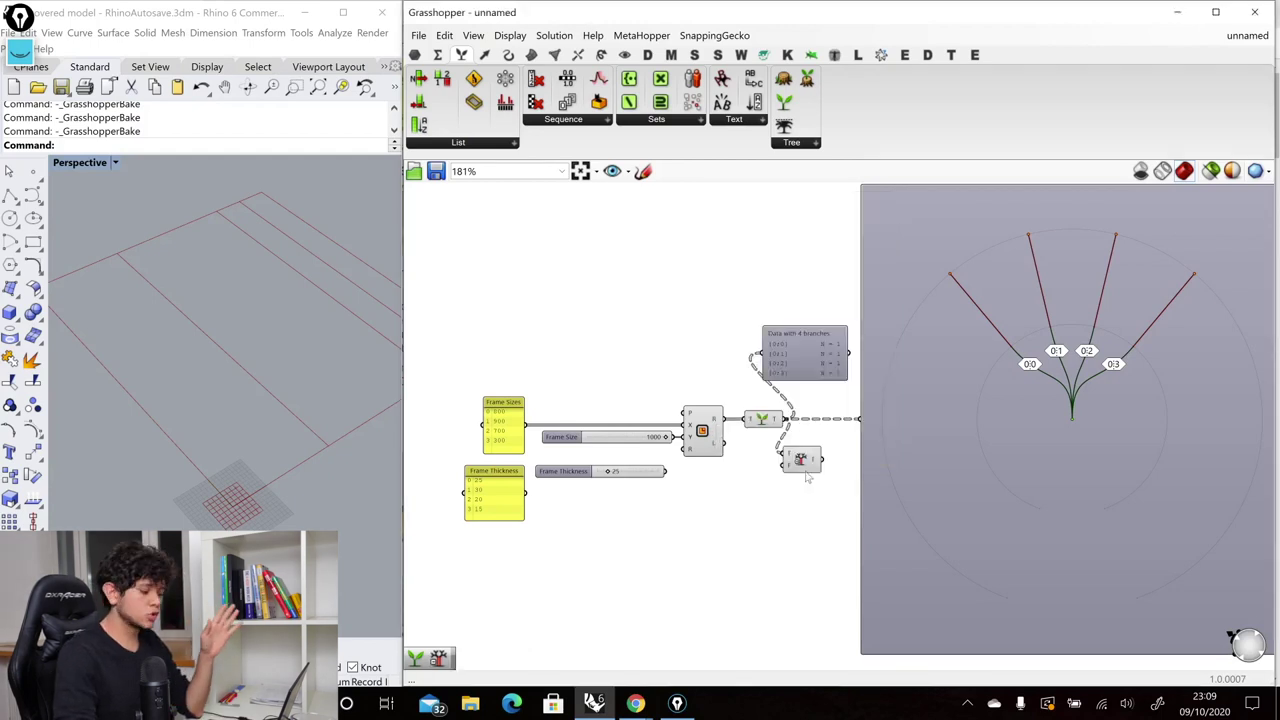
left_click_drag(802, 461, 768, 395)
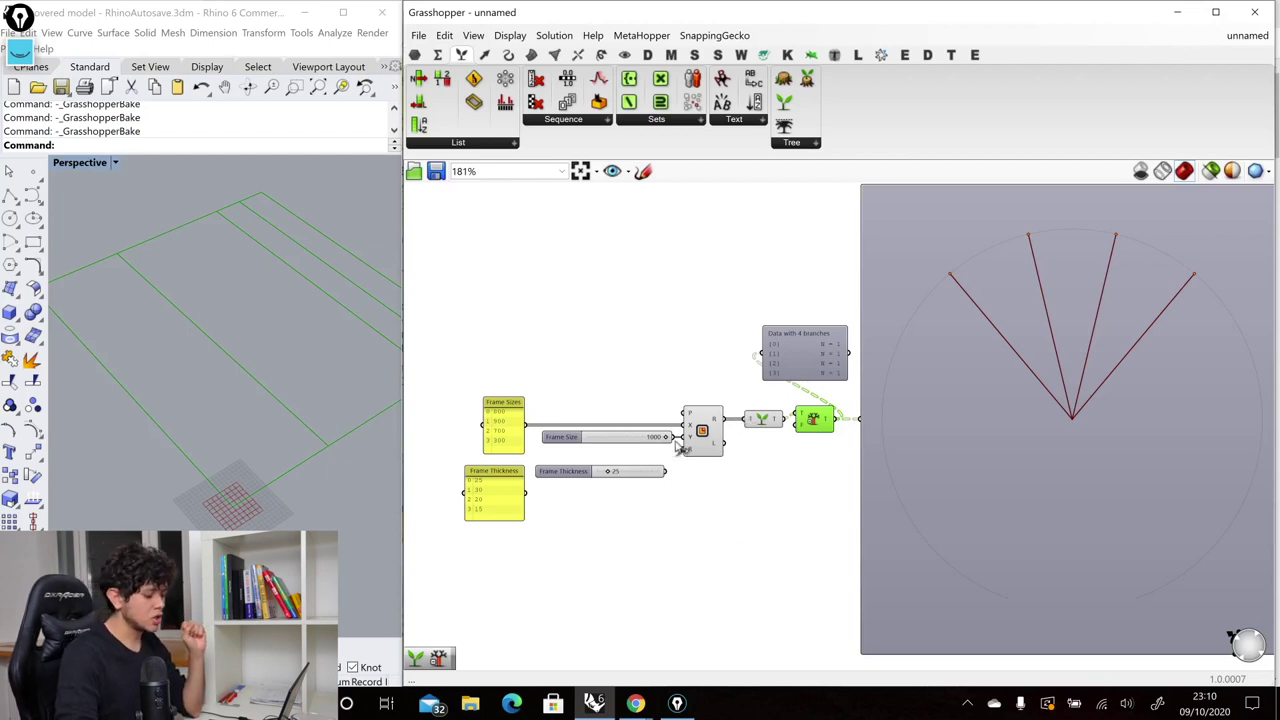
Toggle the Frame Sizes wire, then drive the Rectangle from the 1000 Frame Size slider instead
left_click_drag(684, 424, 676, 436)
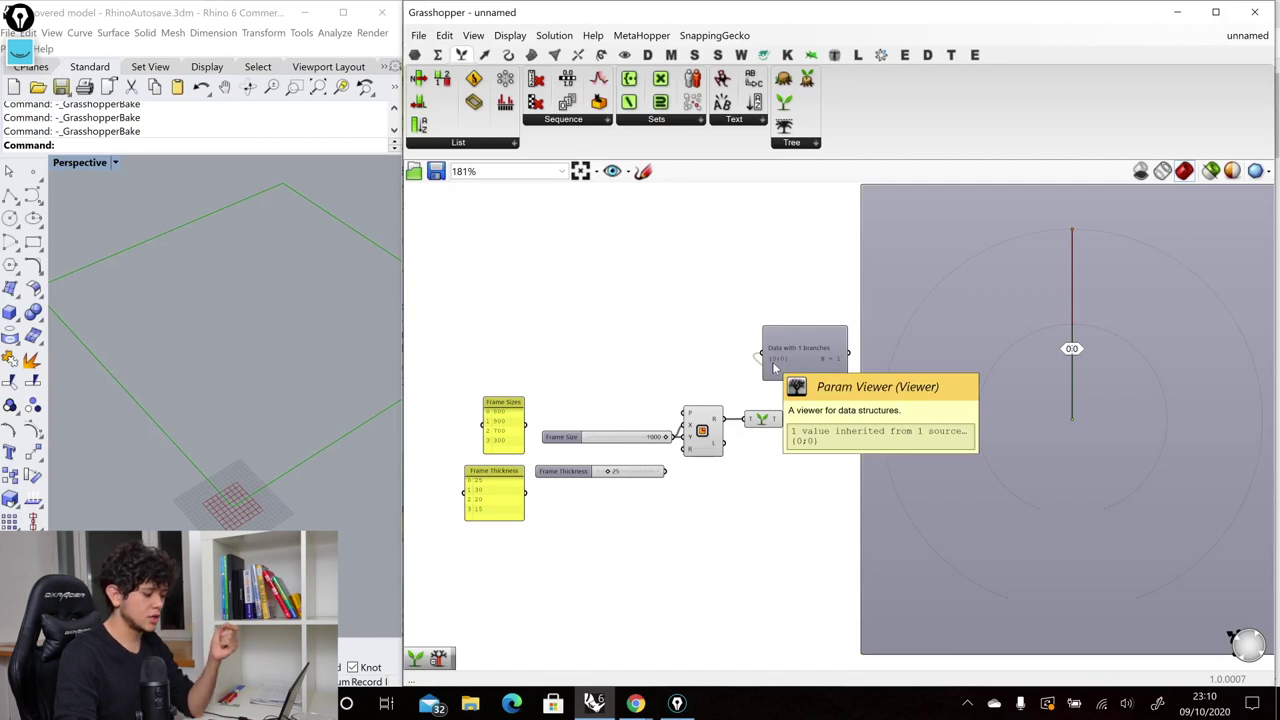
left_click_drag(525, 425, 684, 426)
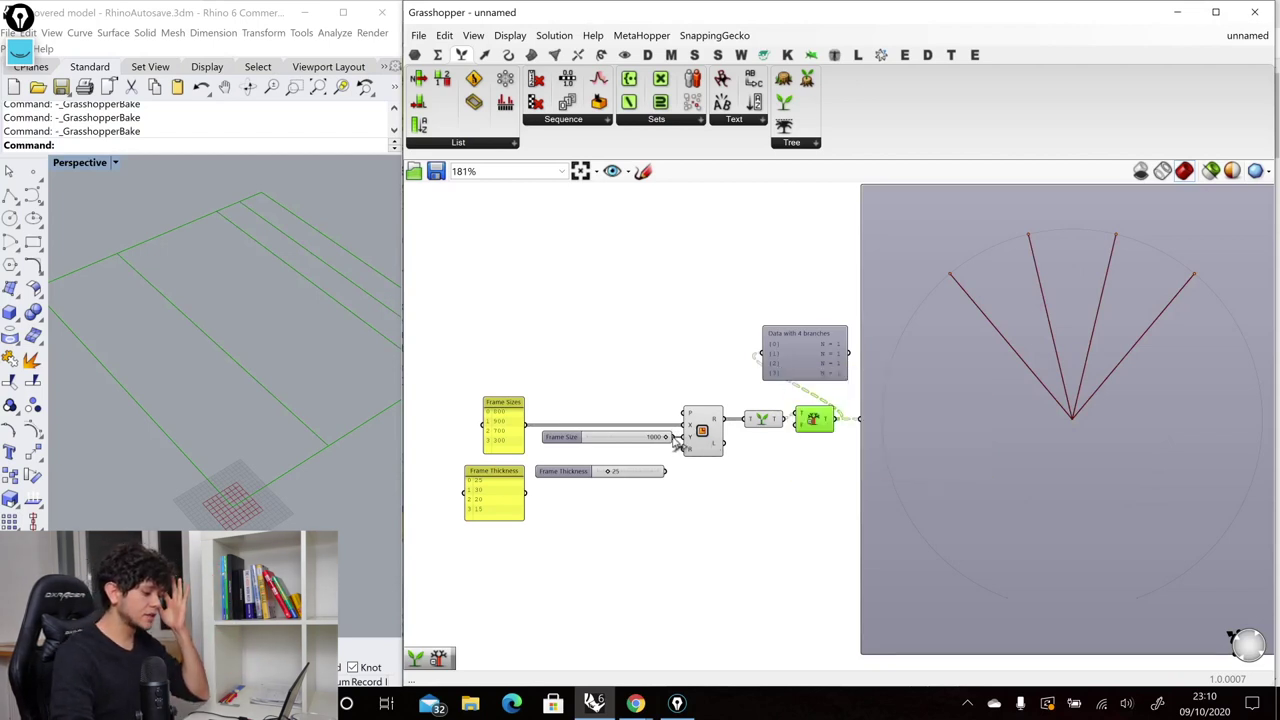
left_click_drag(684, 427, 687, 430, "ctrl")
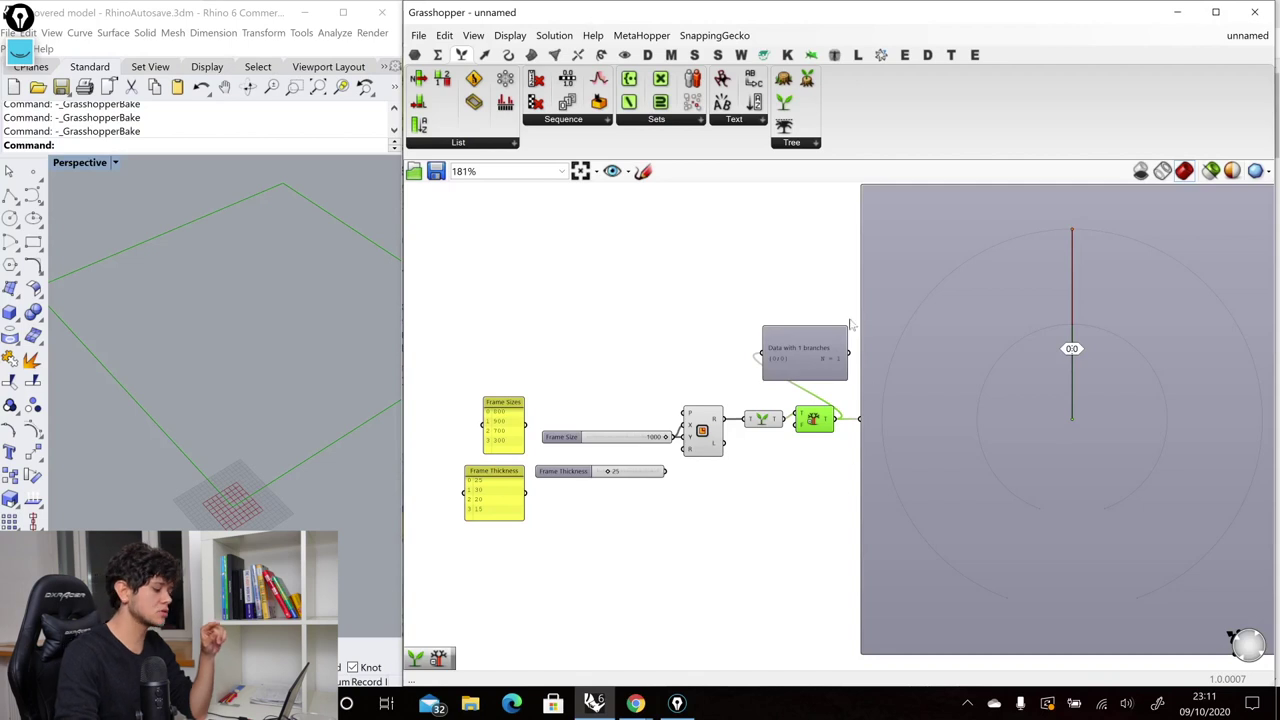
left_click_drag(527, 426, 687, 425)
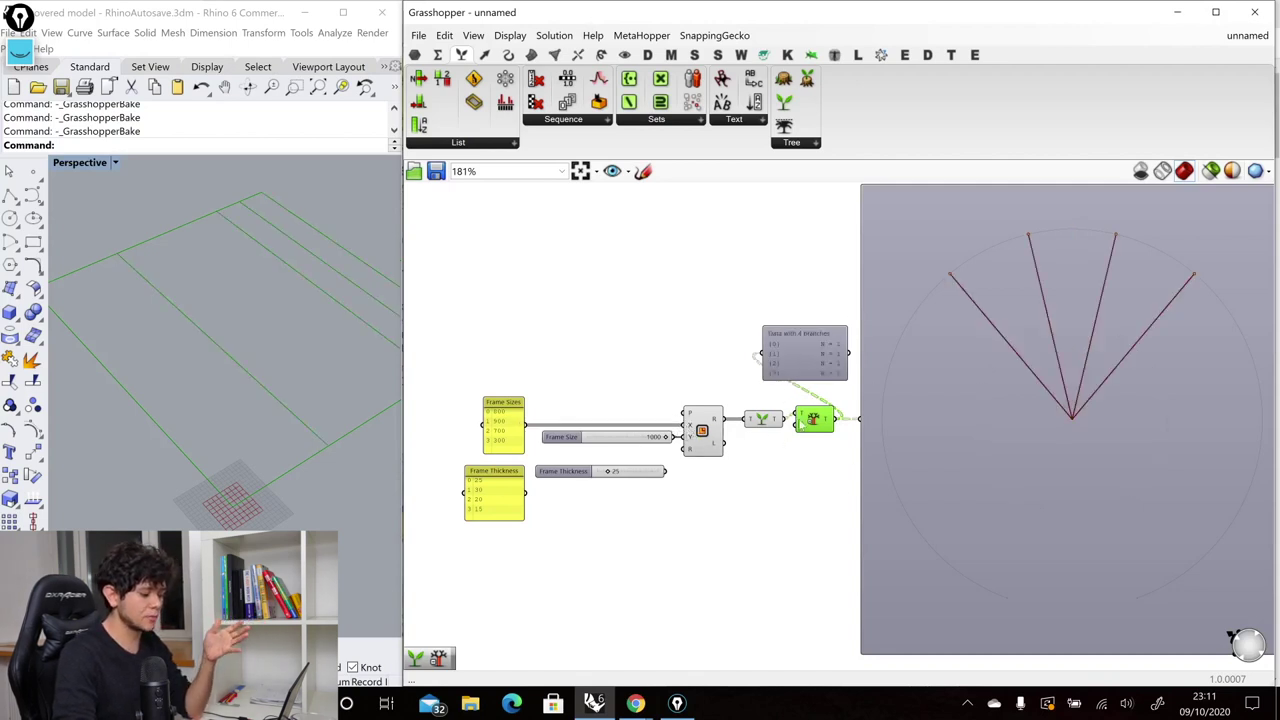
left_click_drag(783, 419, 760, 354)
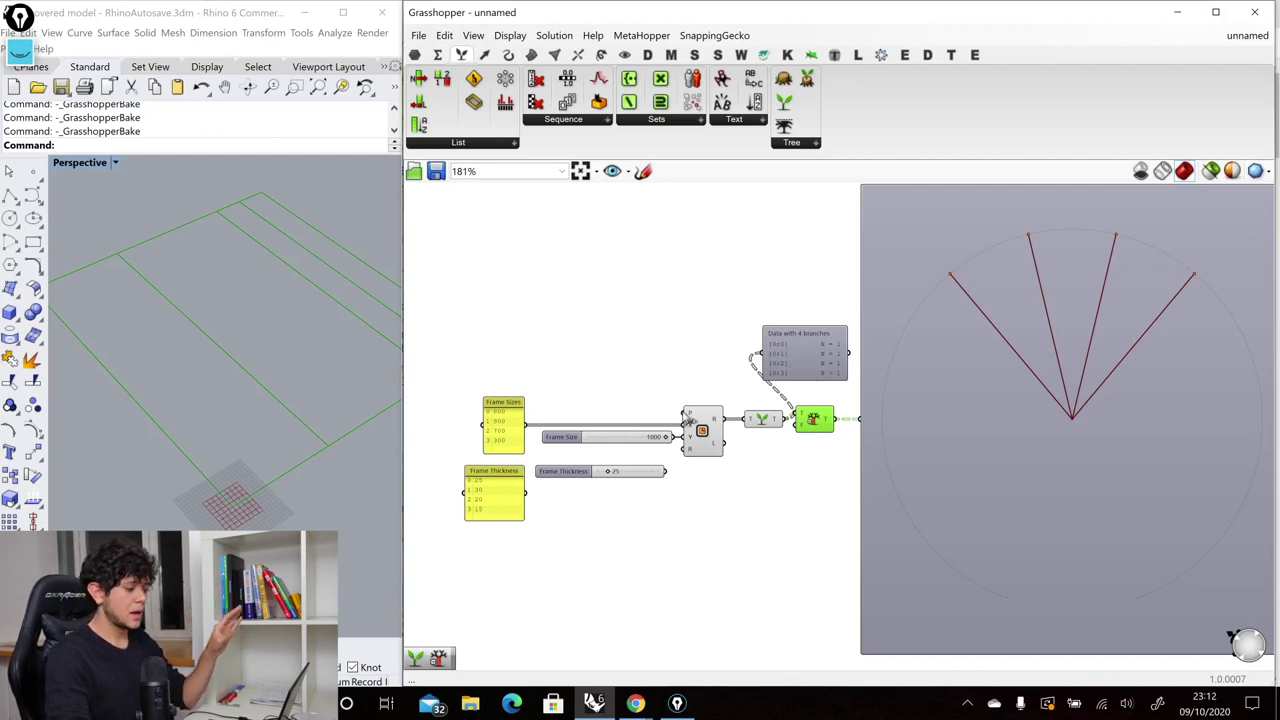
left_click_drag(666, 437, 685, 431)
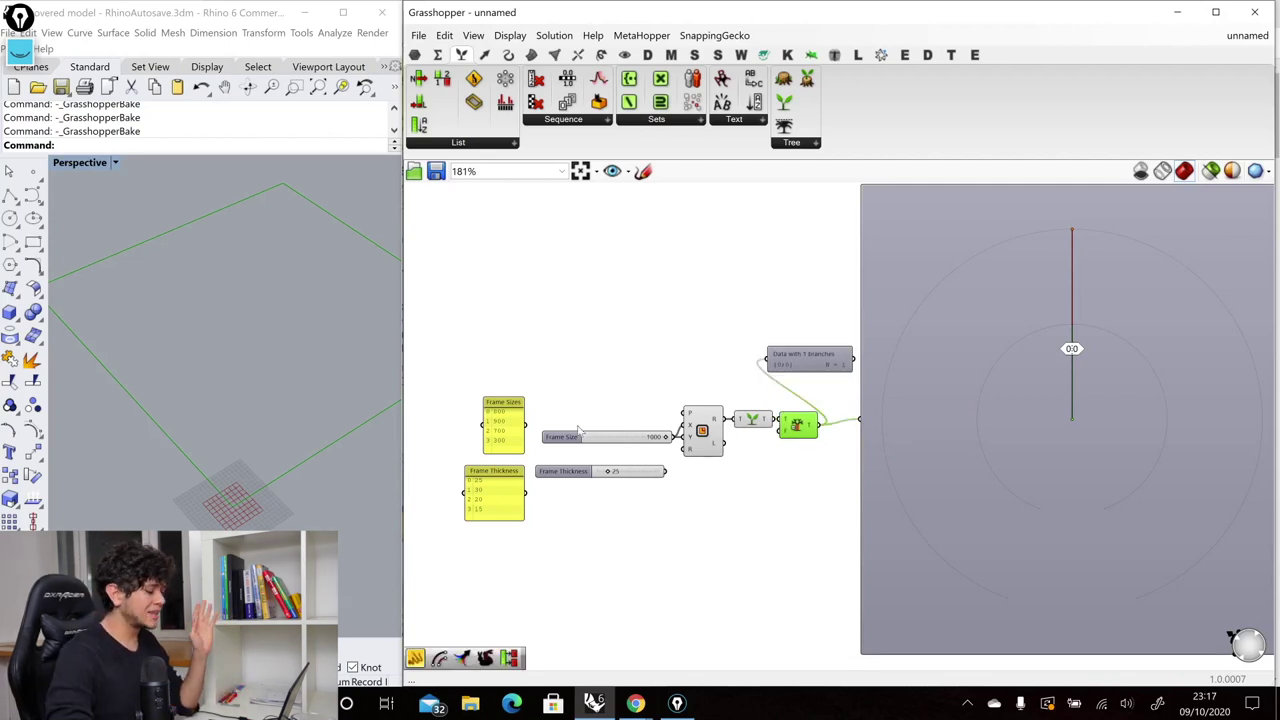
left_click_drag(528, 426, 684, 425)
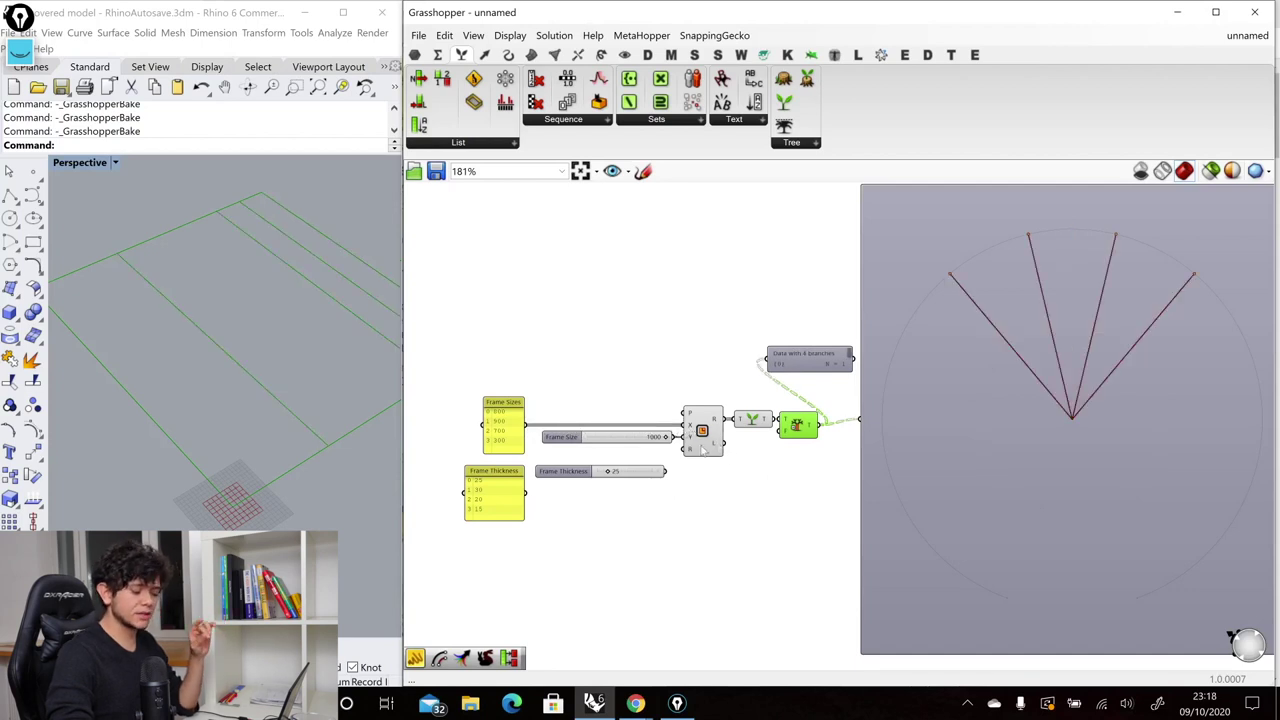
double_click(783, 486)
type("offset")
key("Return")
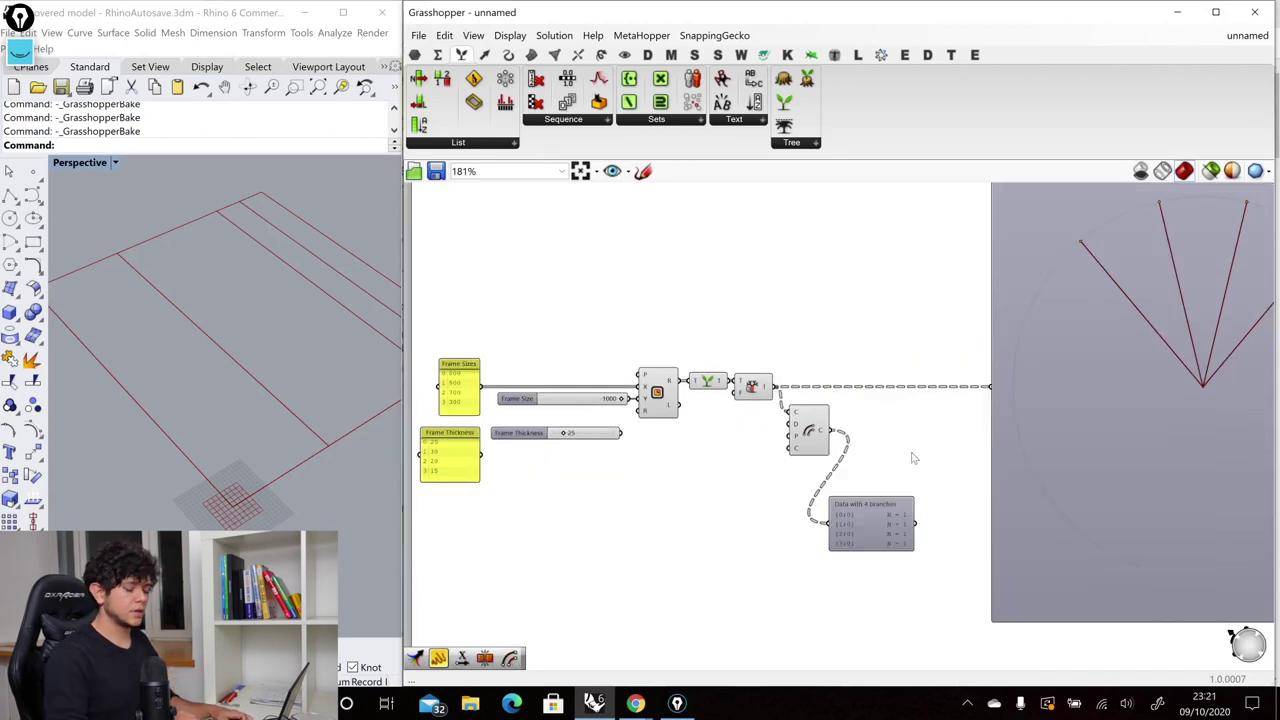
Add a Merge combining the tree output (D1) and Arc curves (D2) into 8 branches
double_click(912, 458)
type("merge")
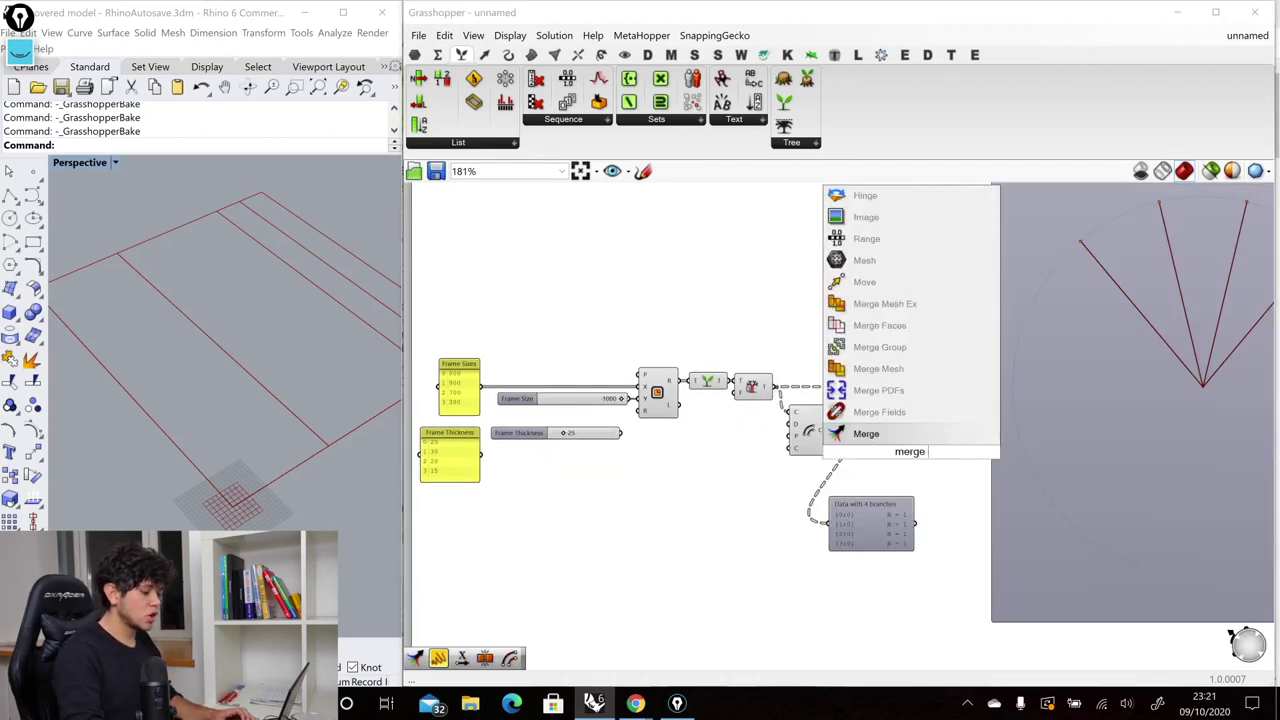
key("Return")
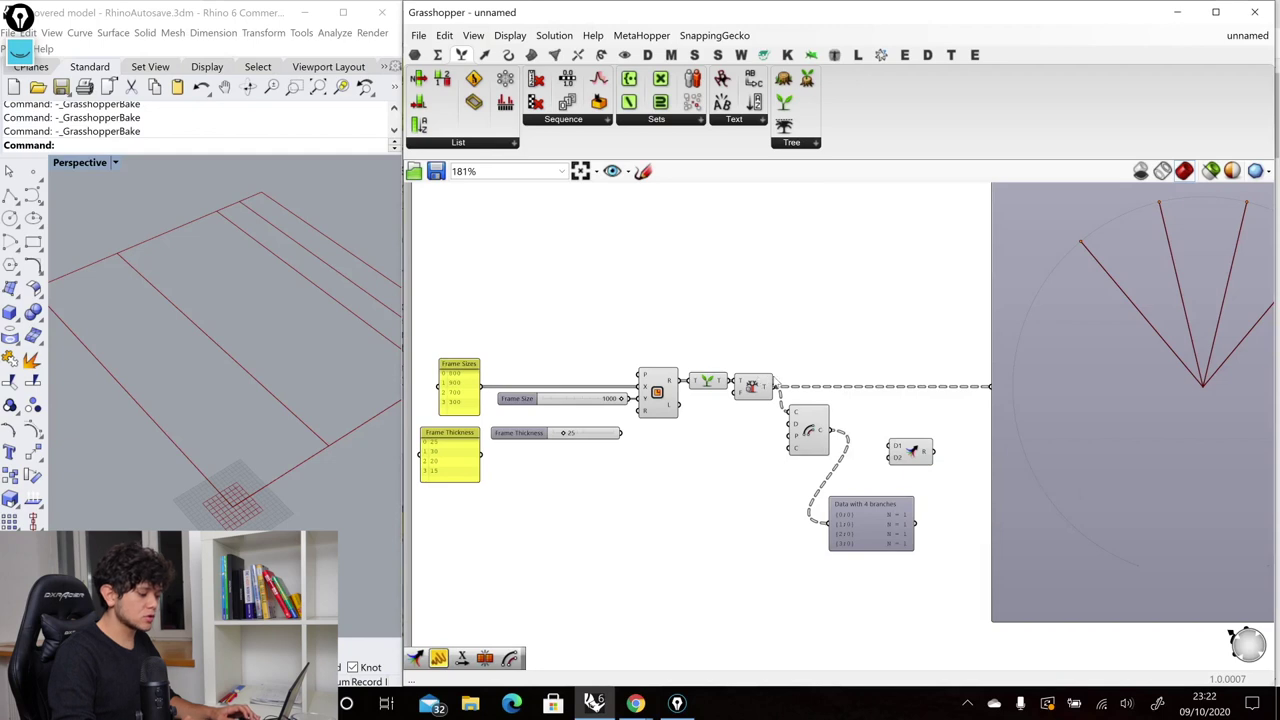
left_click_drag(779, 388, 909, 394)
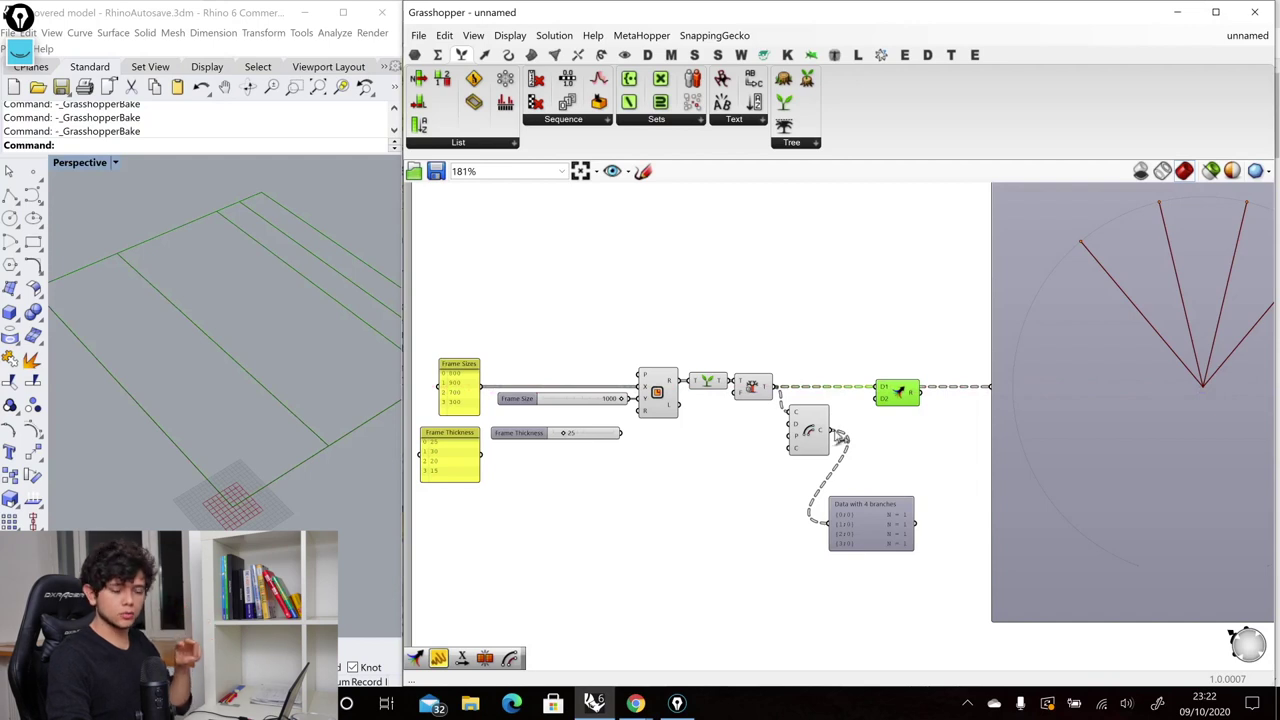
left_click_drag(841, 437, 838, 529)
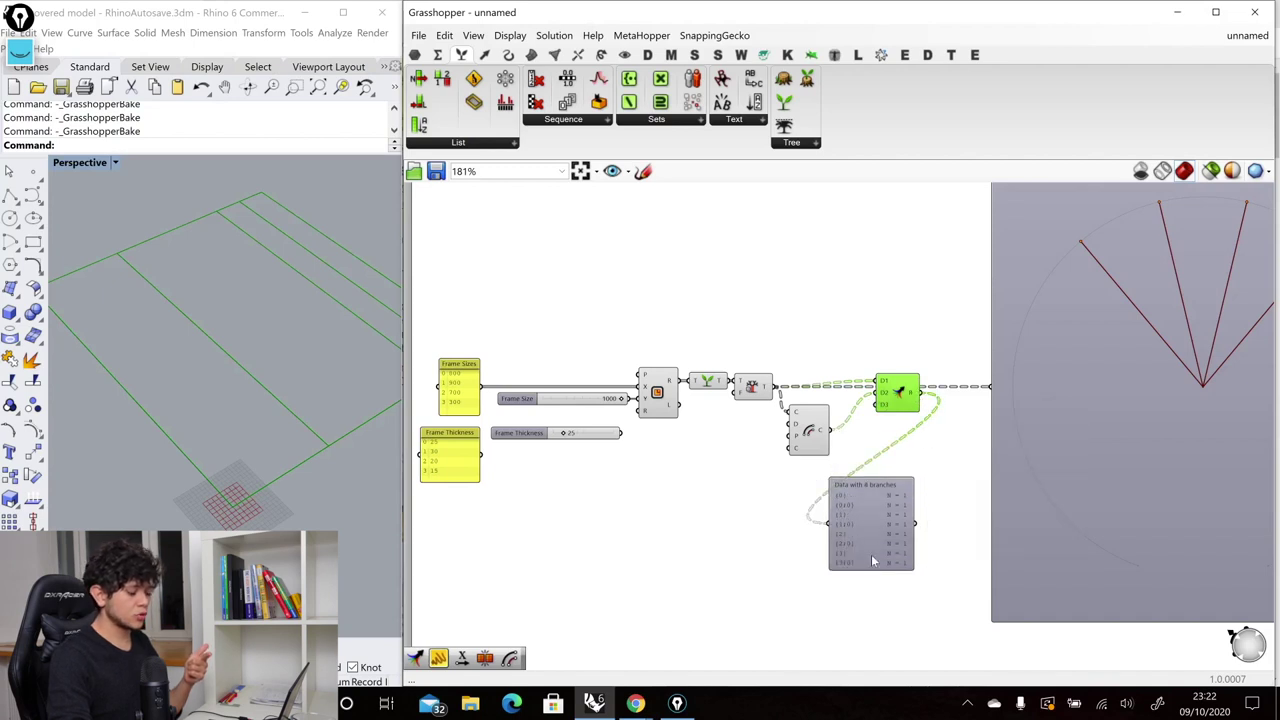
left_click(993, 385)
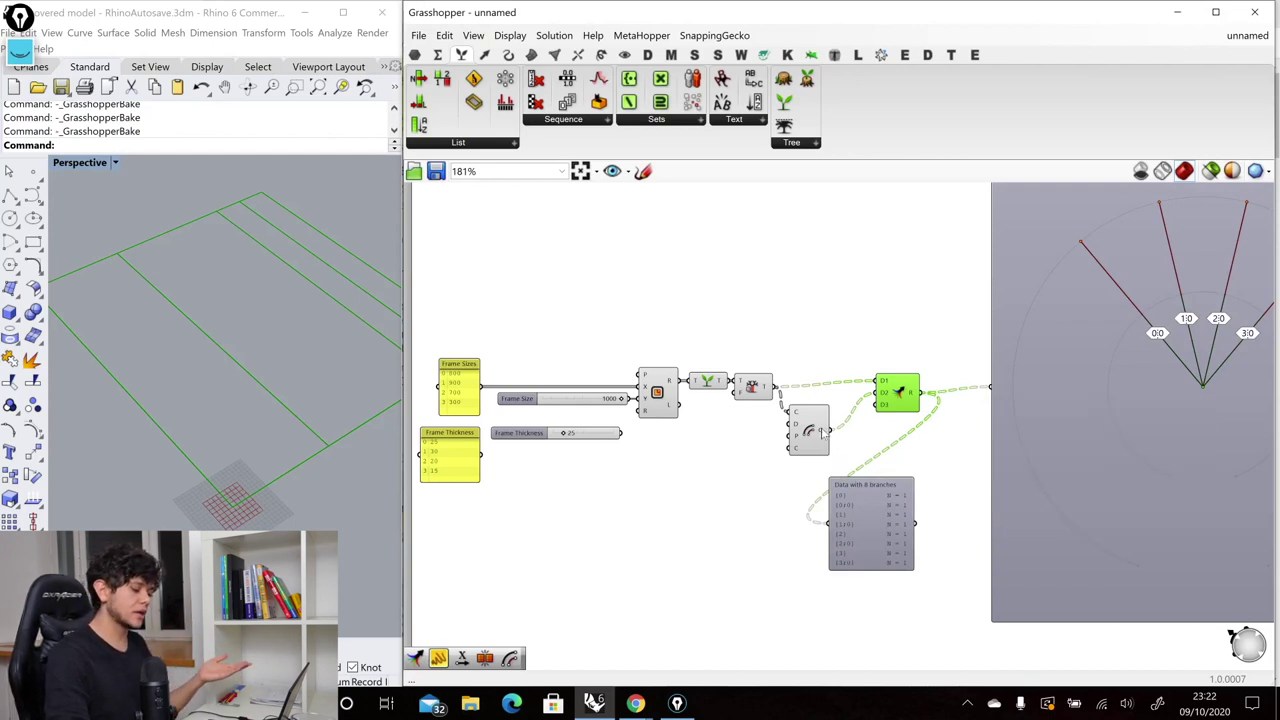
Graft the Arc's C output so the merged tree holds 4 branches of 2 curves each
right_click(824, 431)
left_click(856, 516)
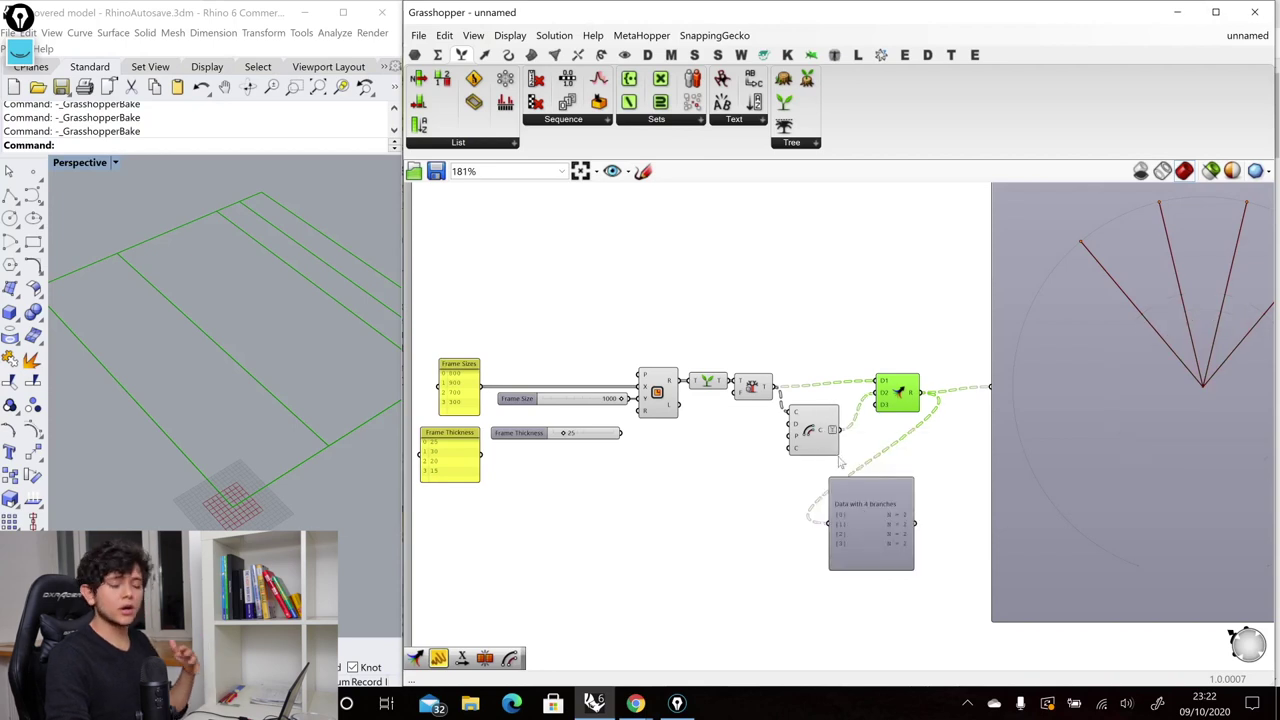
left_click_drag(868, 525, 921, 498)
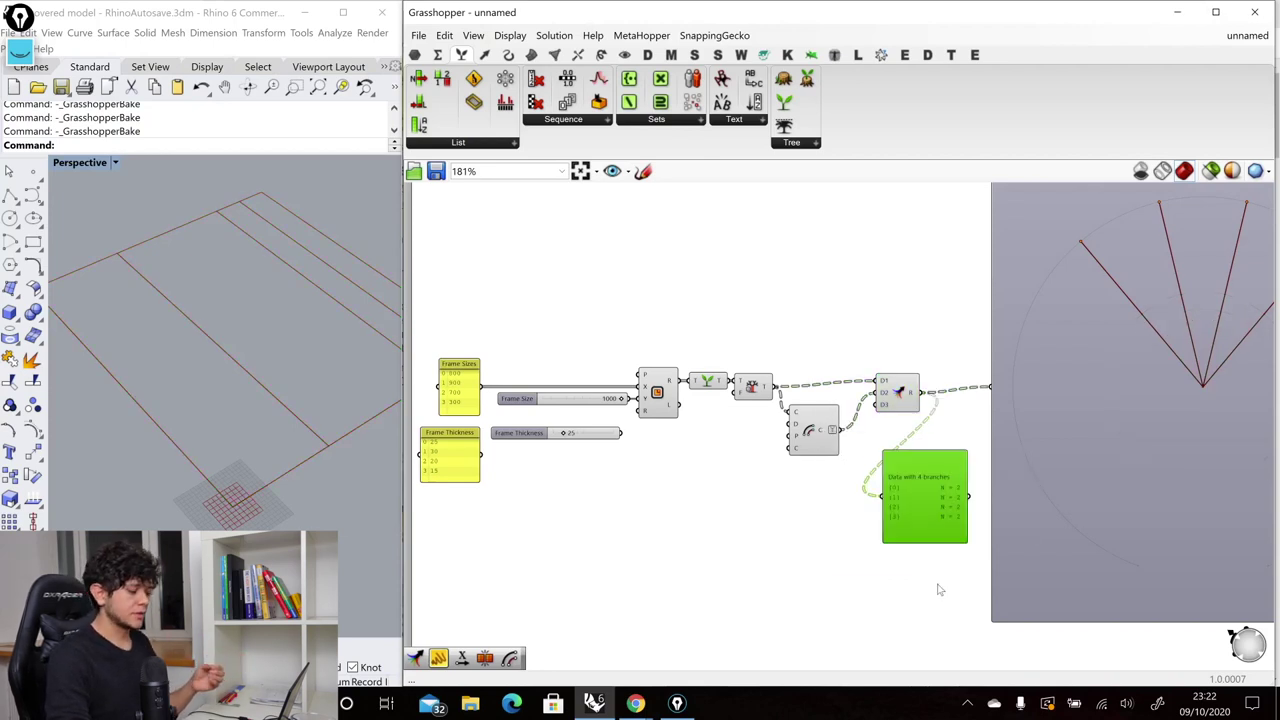
left_click(906, 517, "ctrl")
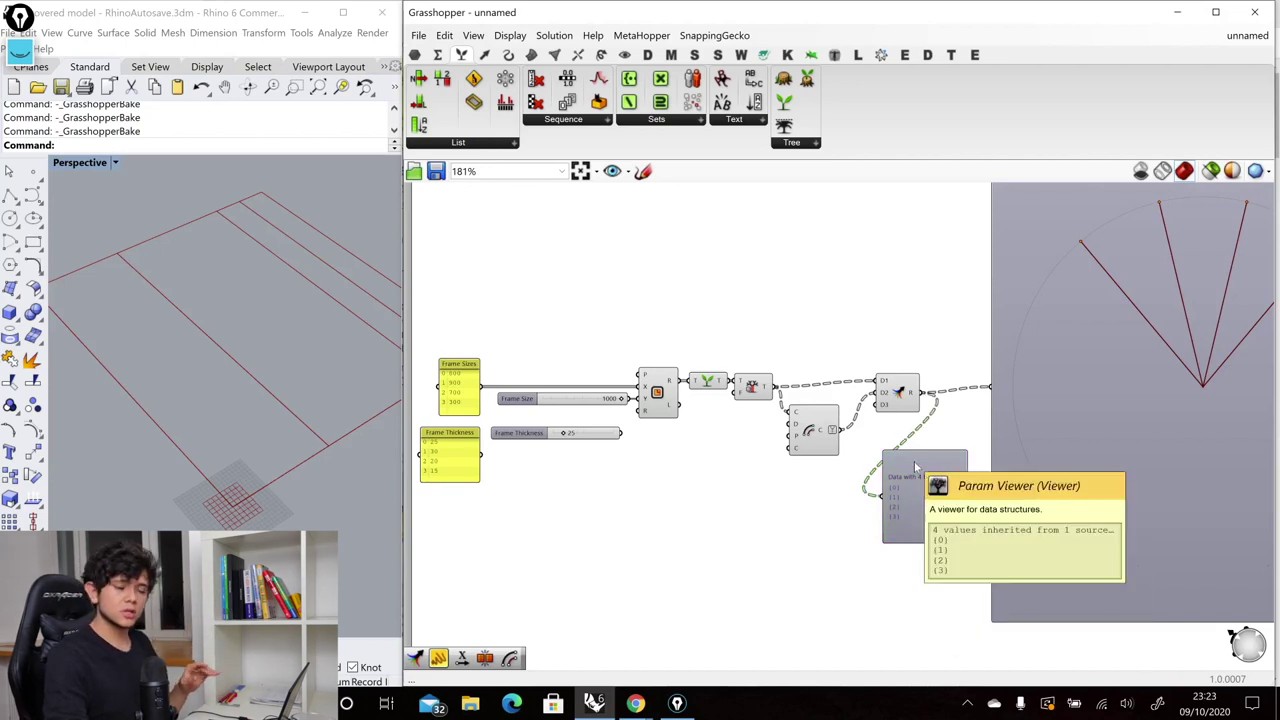
left_click_drag(609, 321, 690, 458)
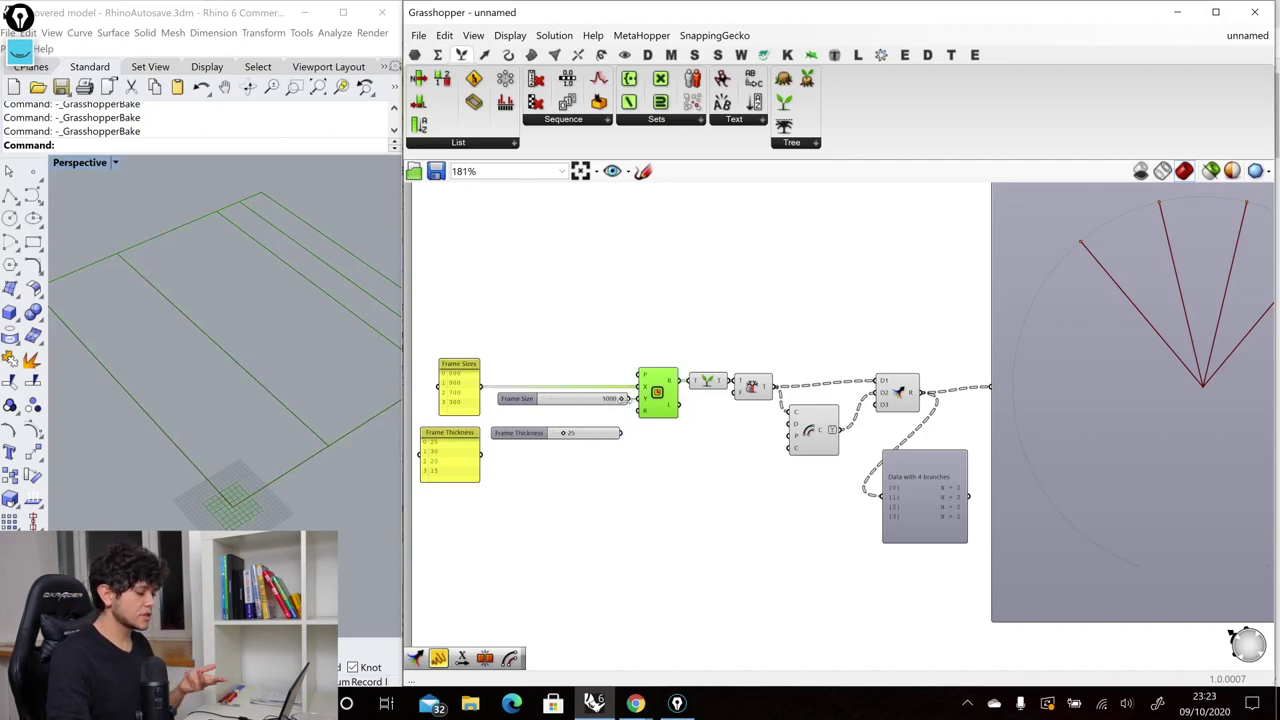
Wire the 1000 Frame Size slider into the Rectangle, reducing the merged tree to 2 branches
left_click_drag(627, 399, 641, 393)
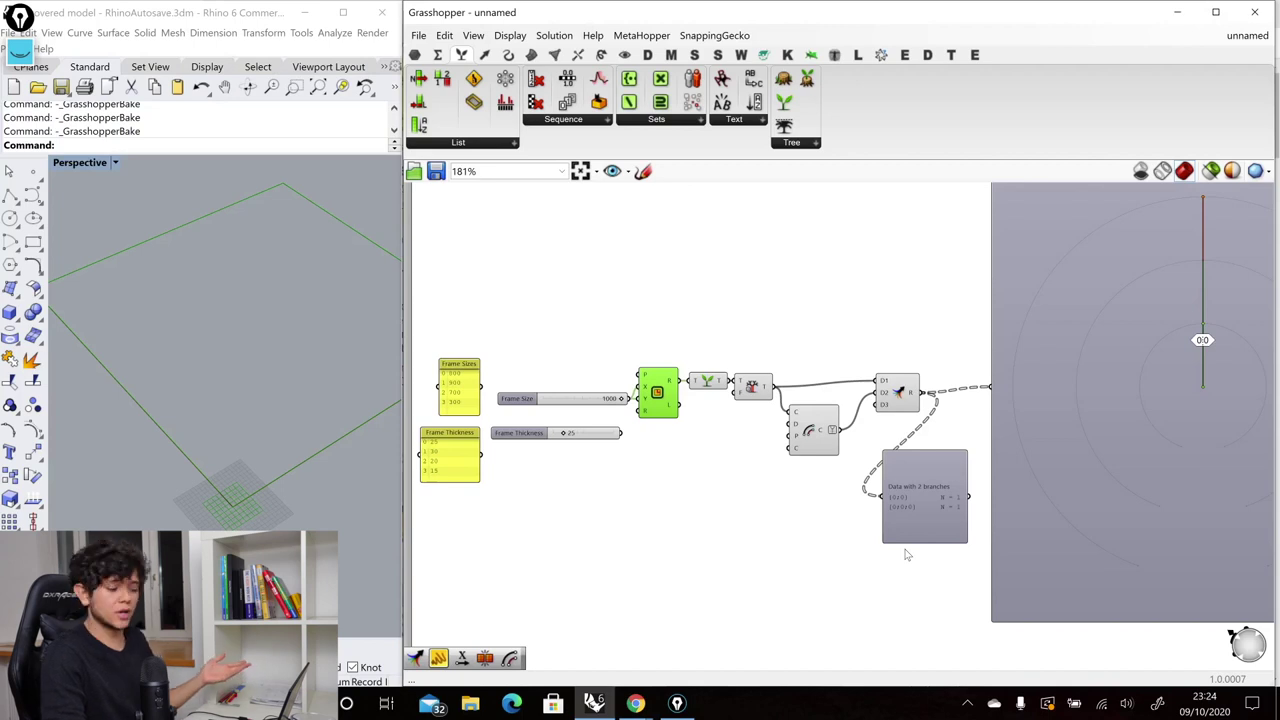
Feed the Merge output into a new Boundary Surfaces component, then reconnect Frame Sizes to the Rectangle
double_click(935, 344)
type("boundar")
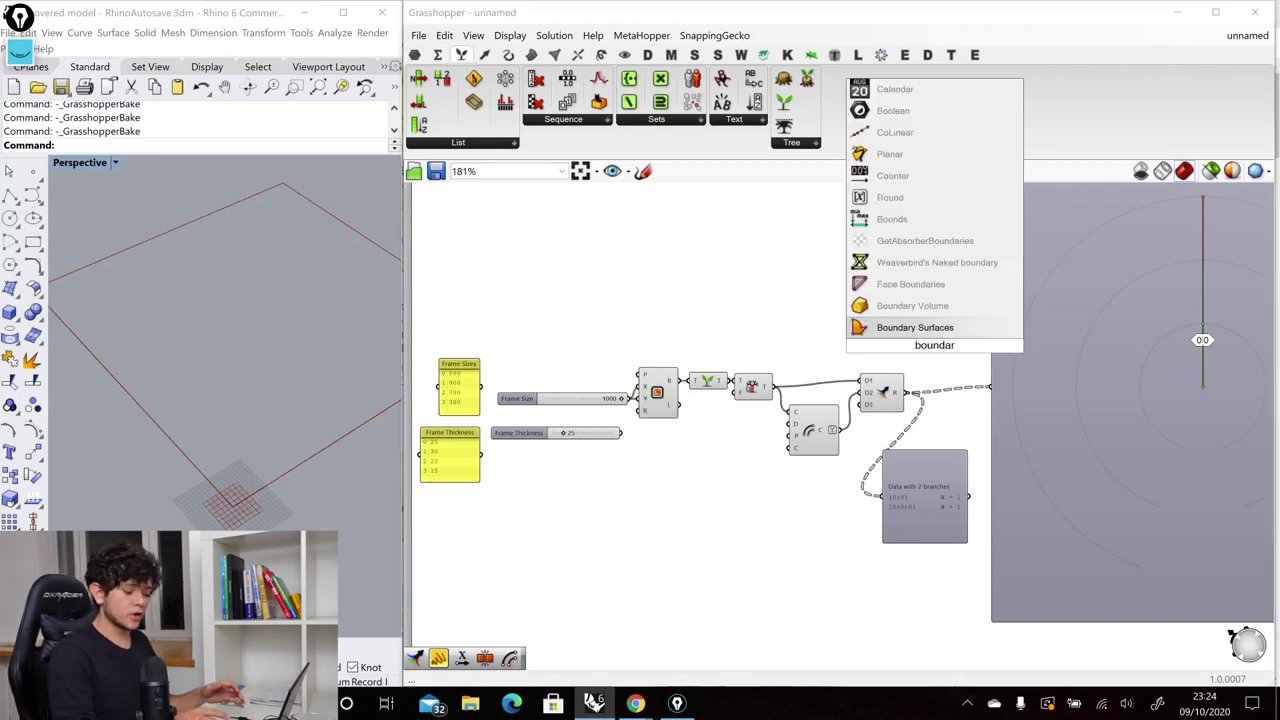
key("Return")
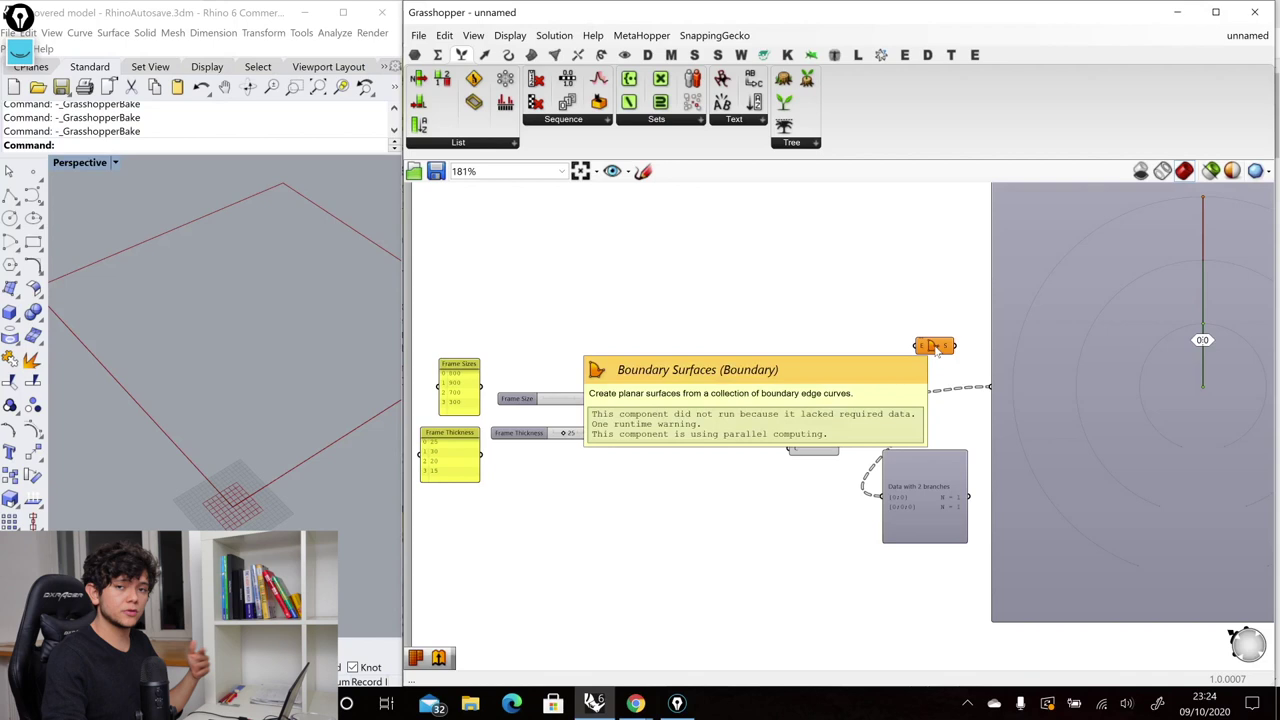
left_click_drag(905, 392, 945, 368)
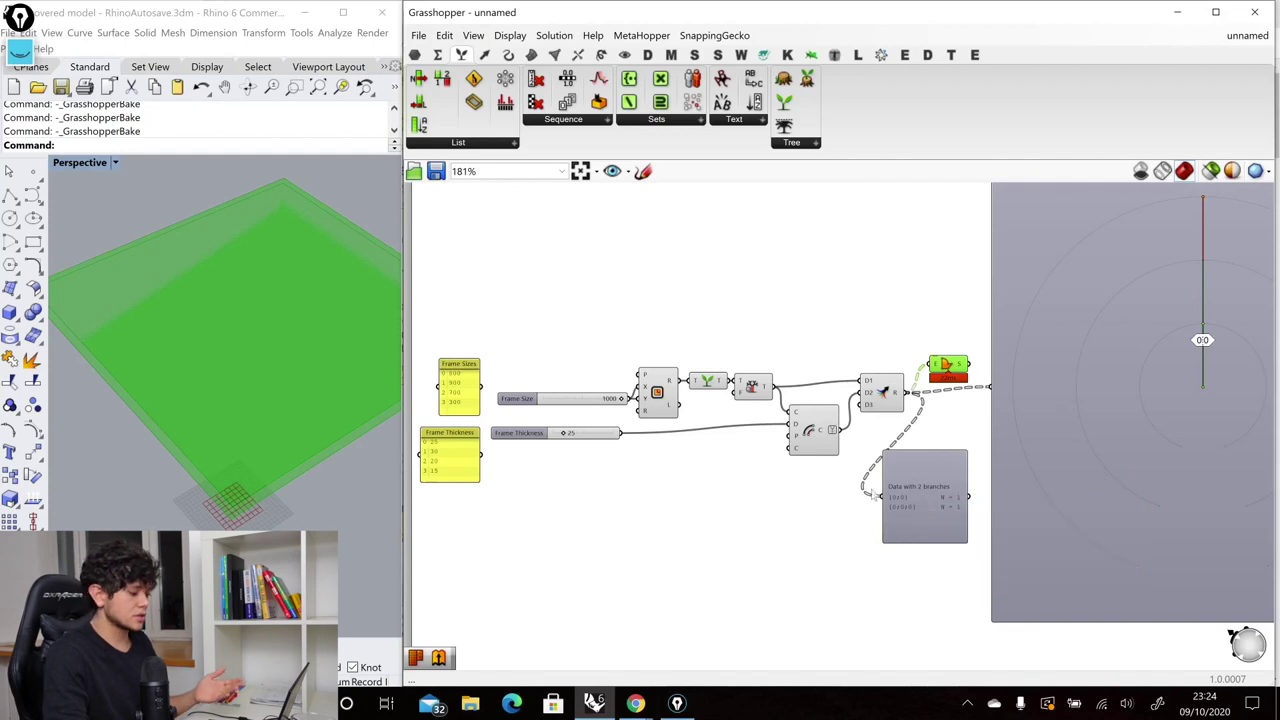
left_click_drag(482, 386, 645, 396)
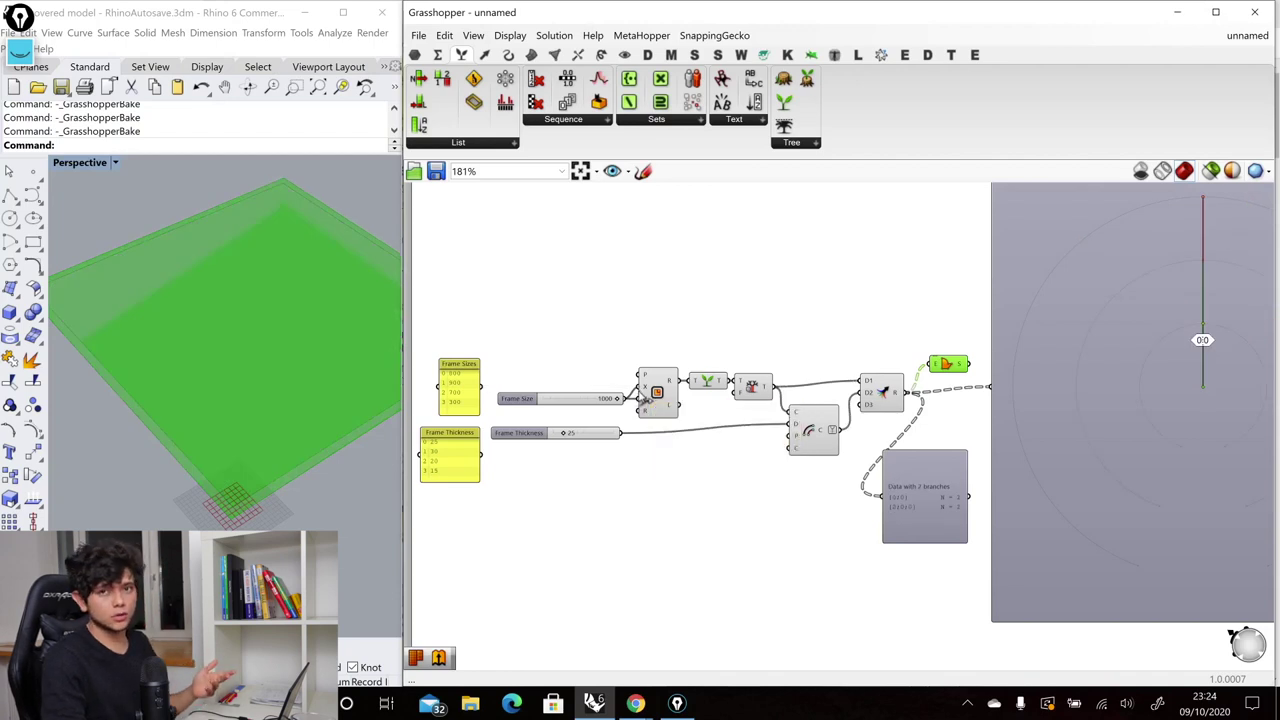
Place Trim Tree, Shift Paths and Path Mapper components on the canvas below the definition
double_click(809, 494)
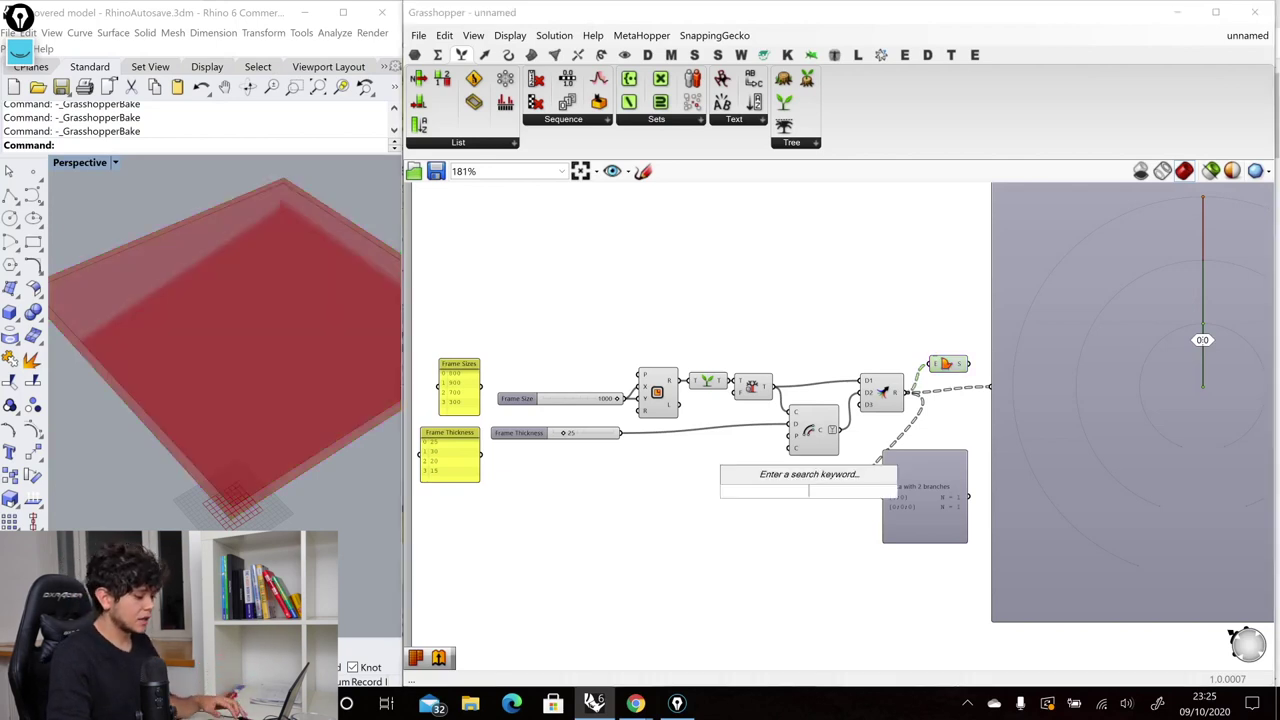
type("trim")
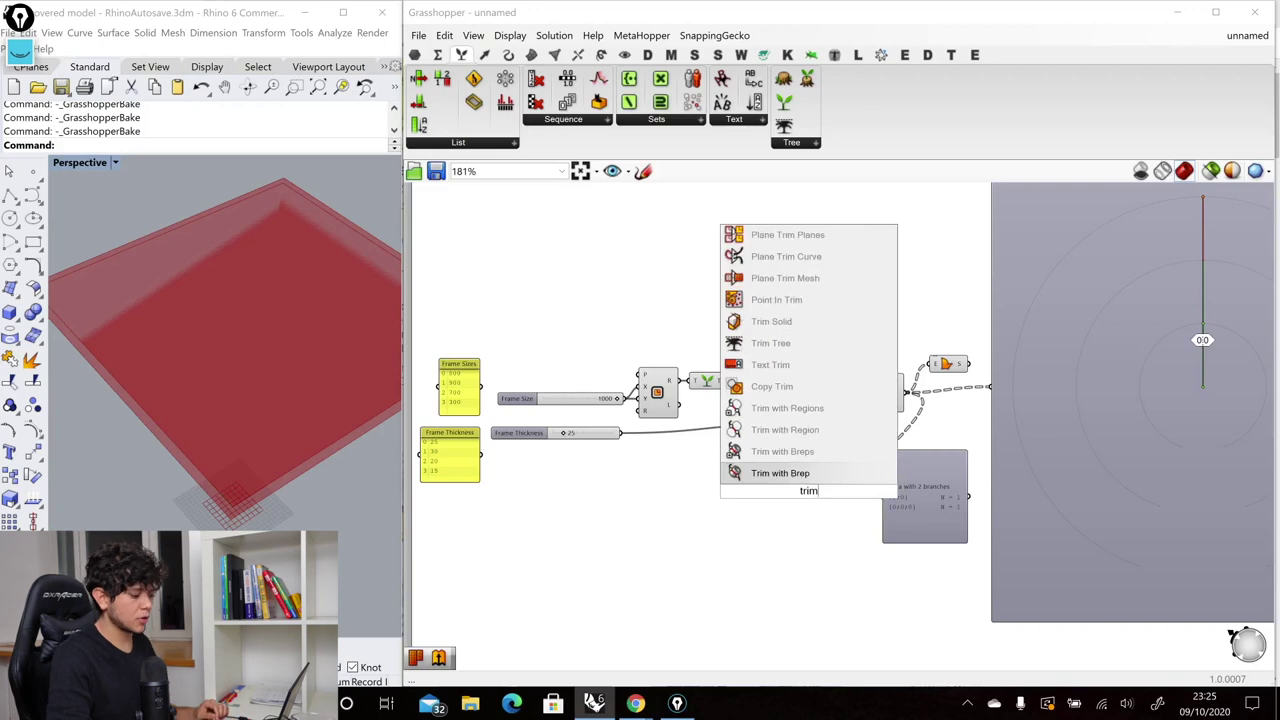
key("Up")
key("Up")
key("Up")
key("Up")
key("Up")
key("Up")
key("Return")
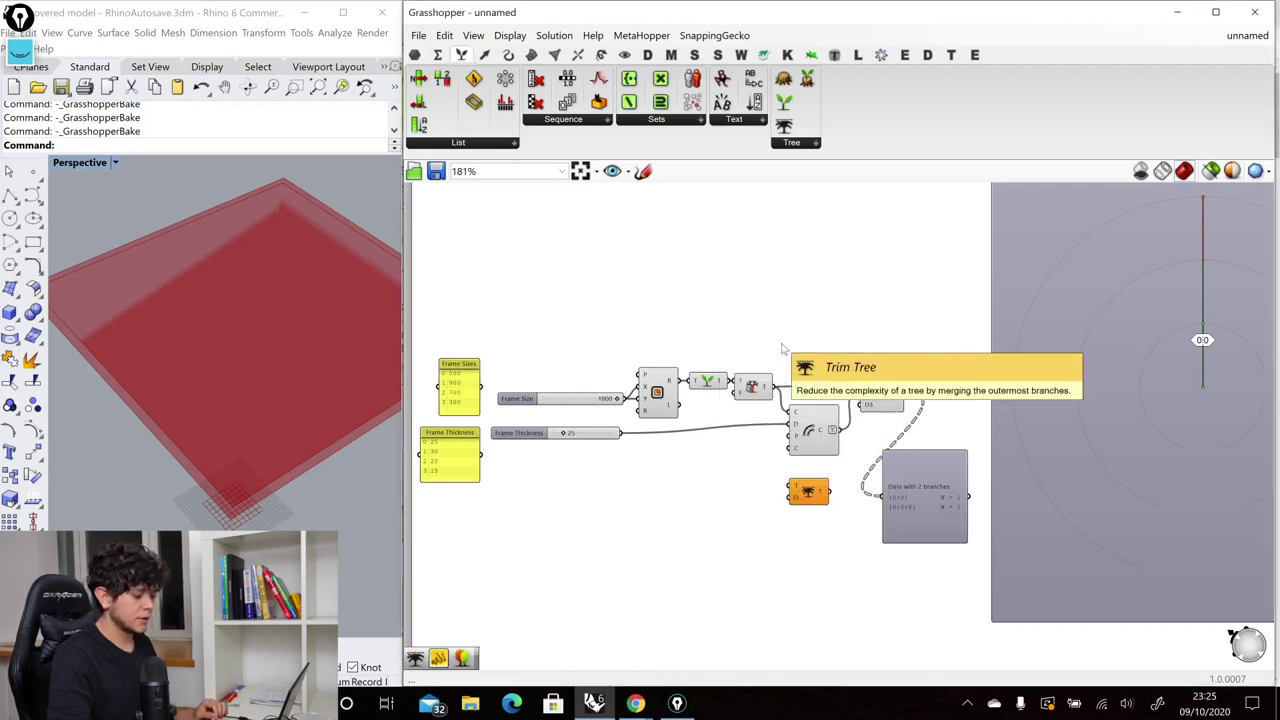
double_click(812, 545)
type("shif")
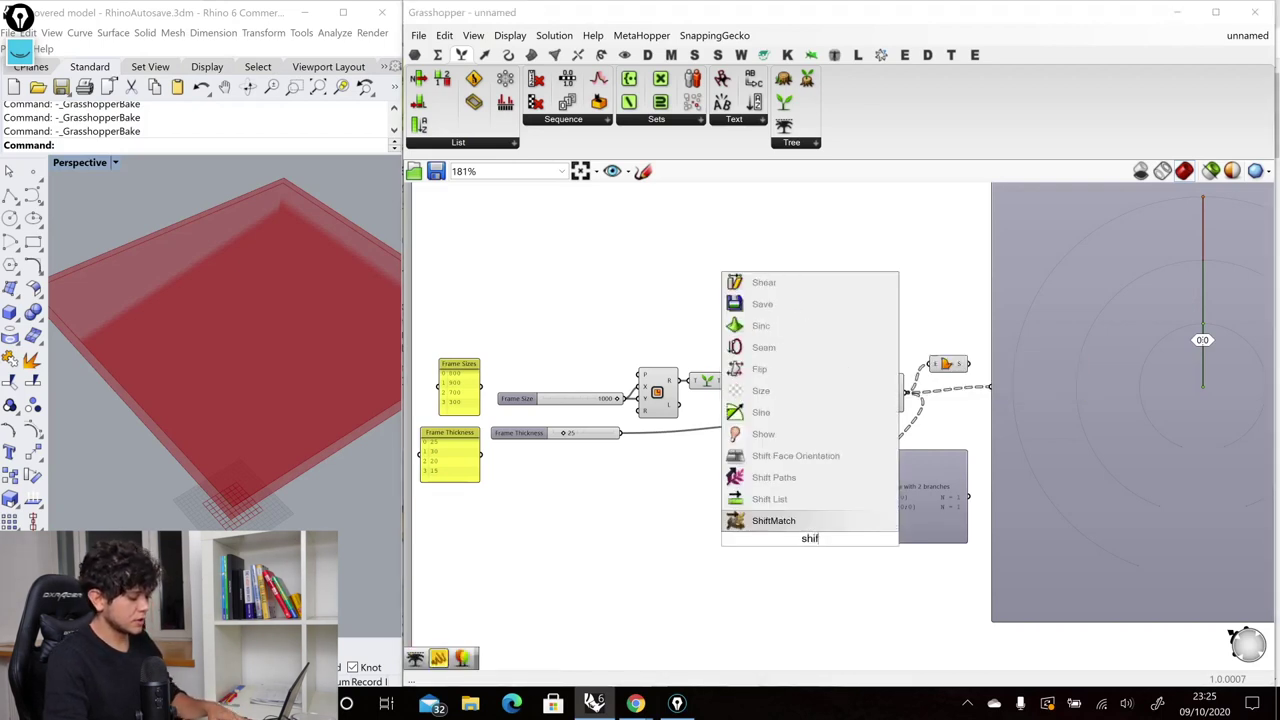
key("Up")
key("Up")
key("Return")
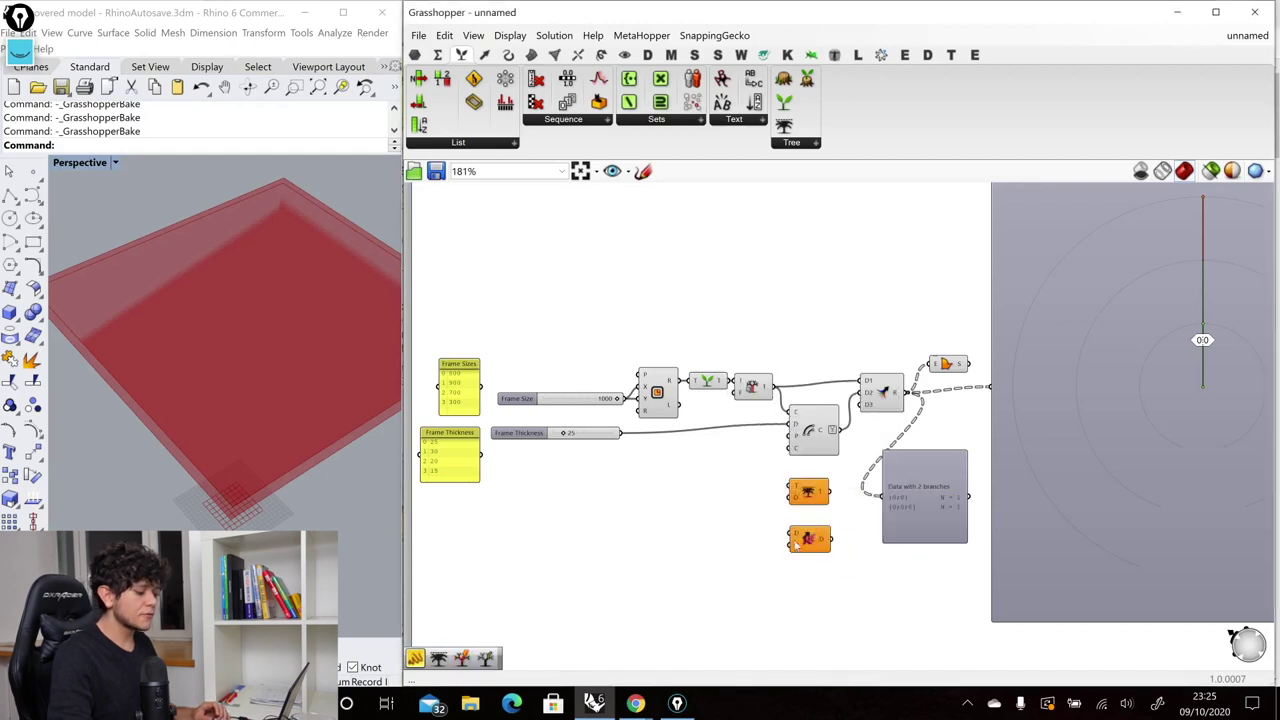
double_click(806, 588)
type("pa")
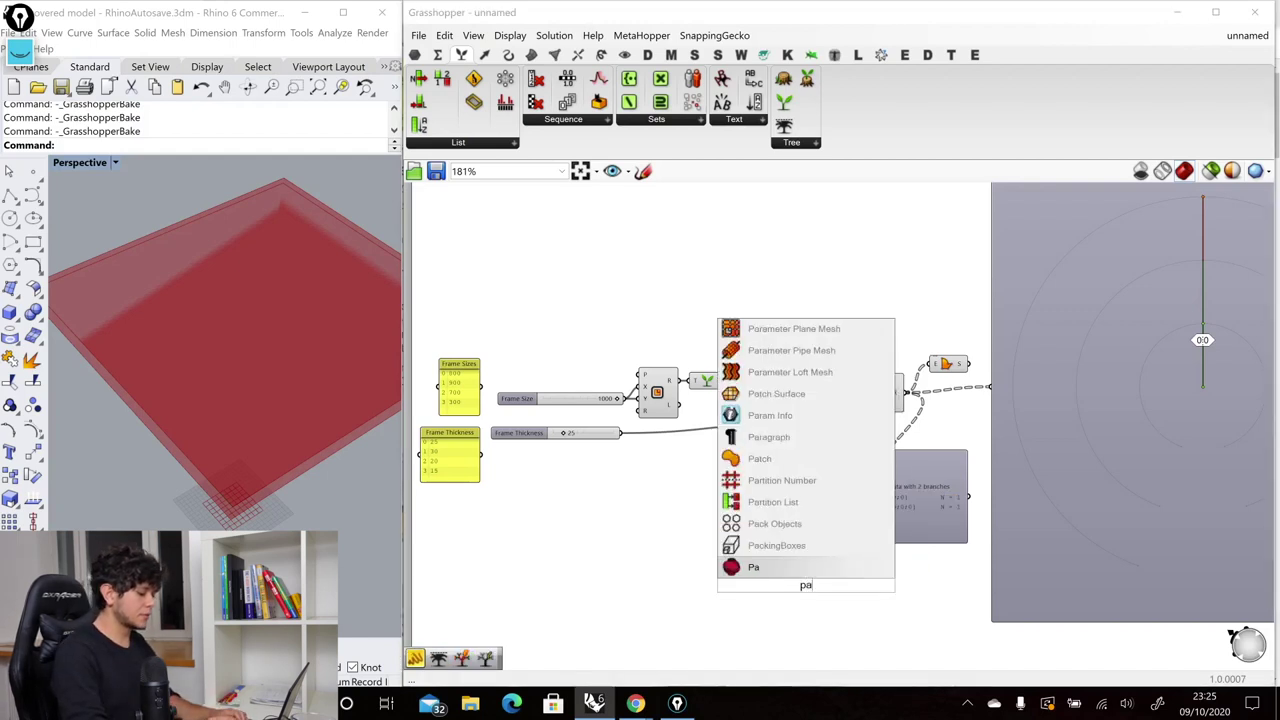
type("th ma")
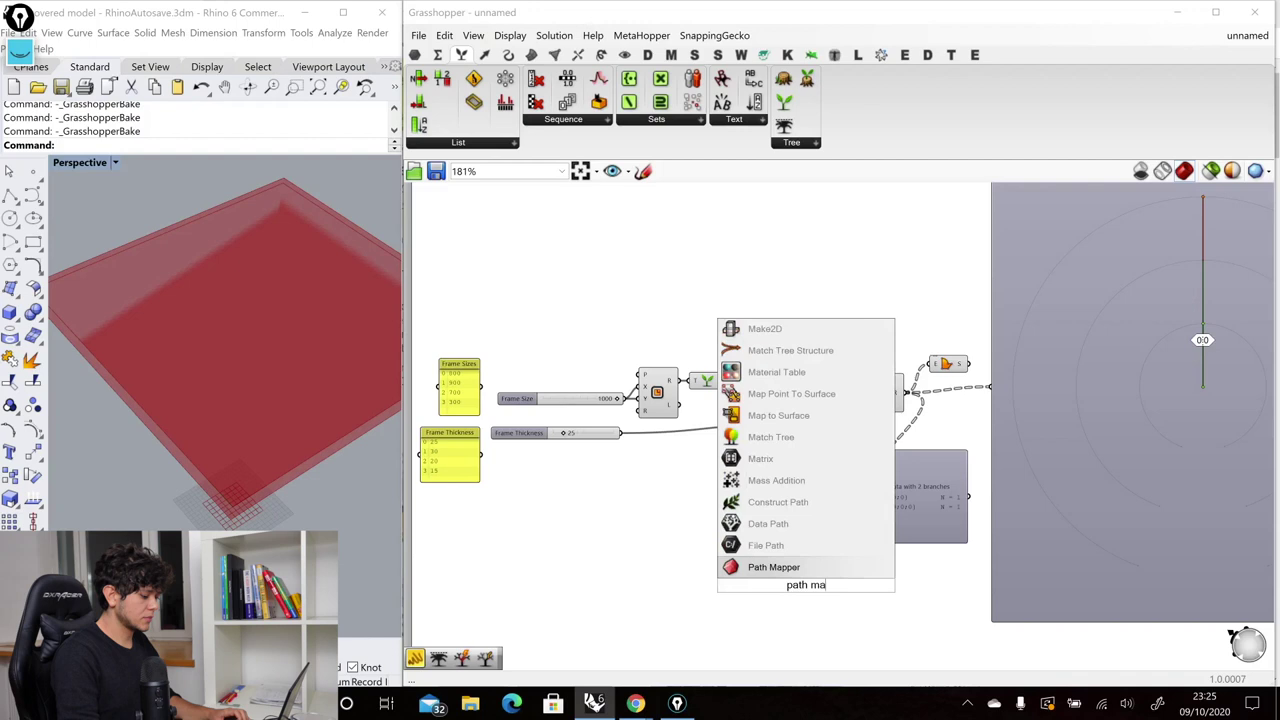
key("Return")
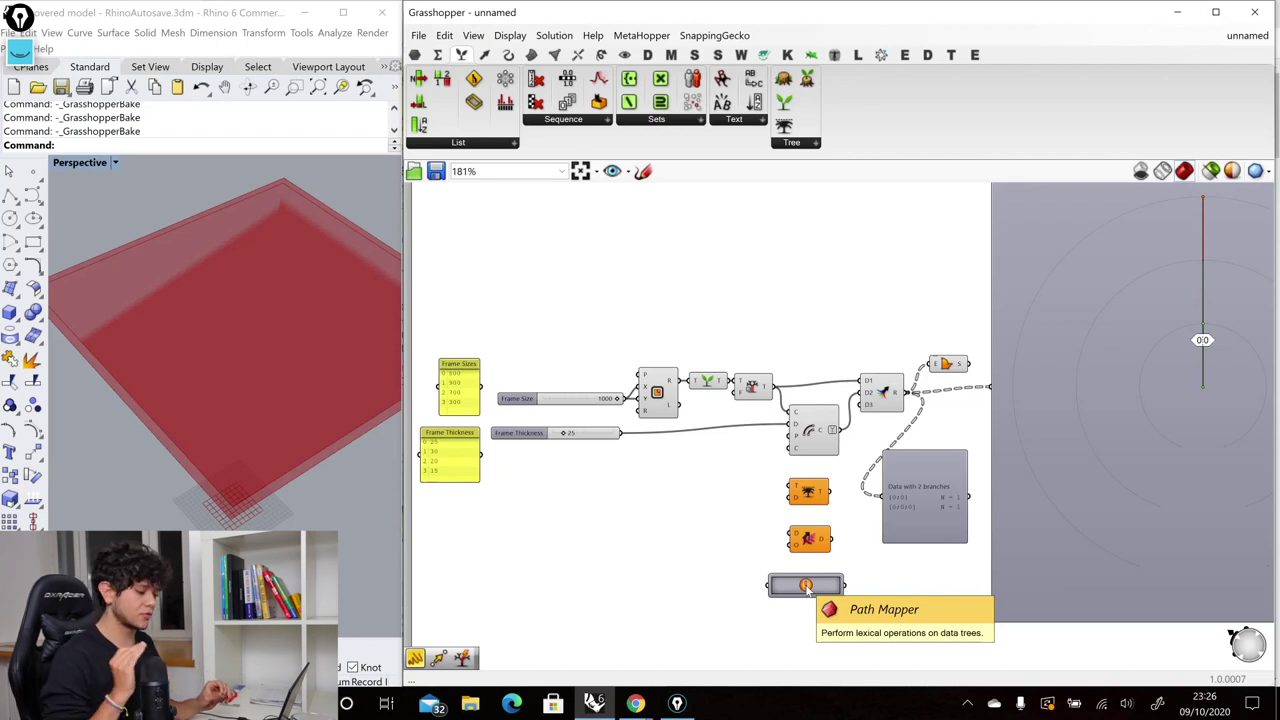
Connect the Offset Curve output into Trim Tree and preview its trimmed curves
right_click(823, 433)
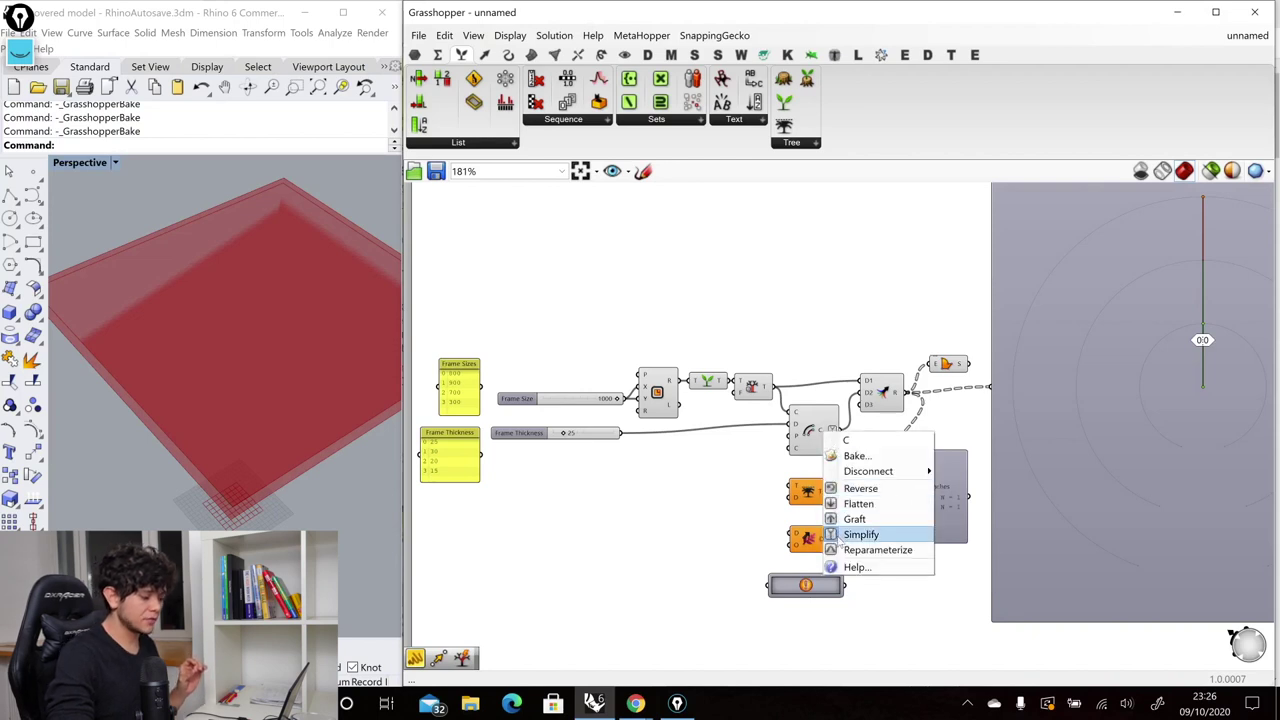
left_click(857, 529)
left_click_drag(808, 490, 862, 437)
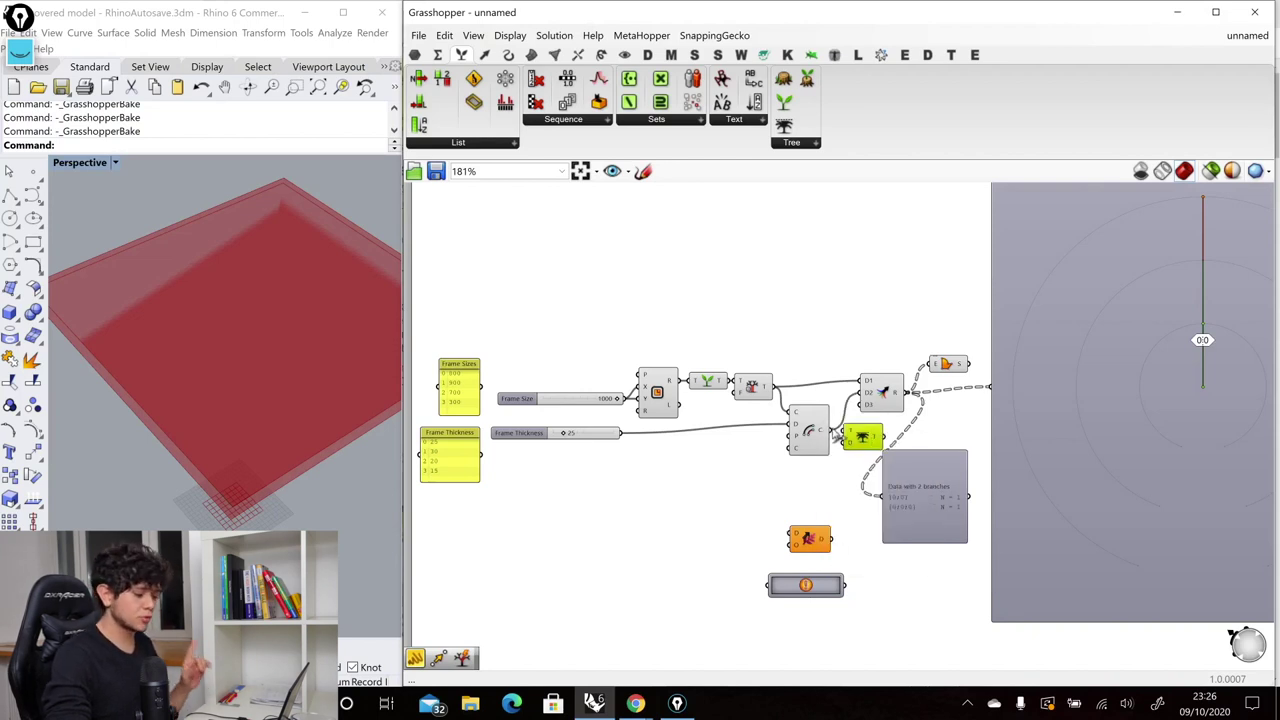
left_click(854, 440)
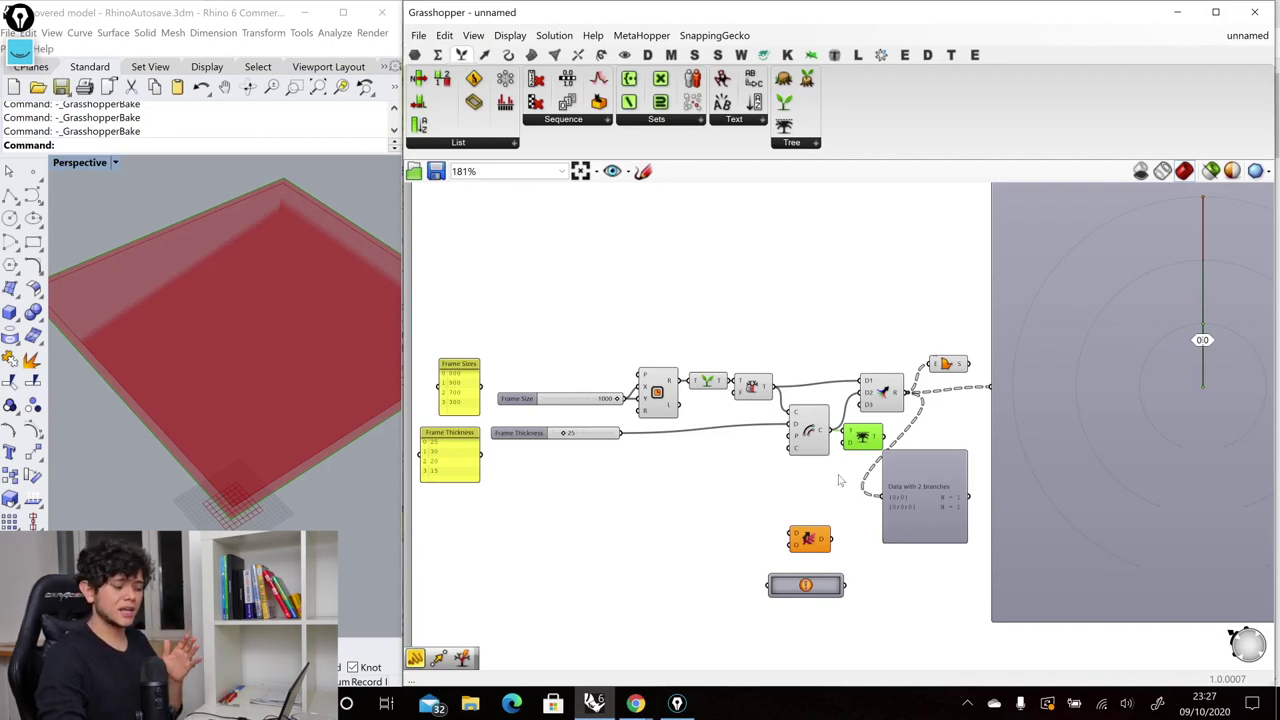
Wire Trim Tree to the data panel and Merge D2, then check the boundary surfaces
mouse_move(848, 451)
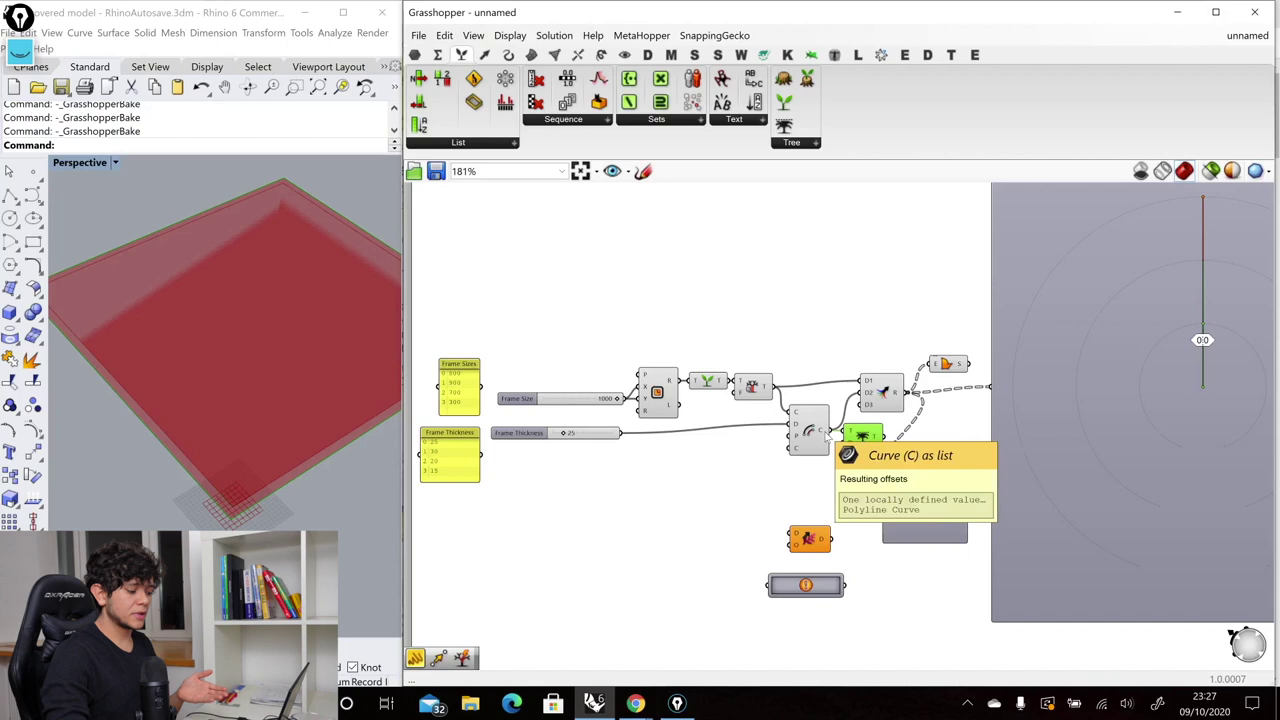
left_click_drag(826, 430, 906, 517)
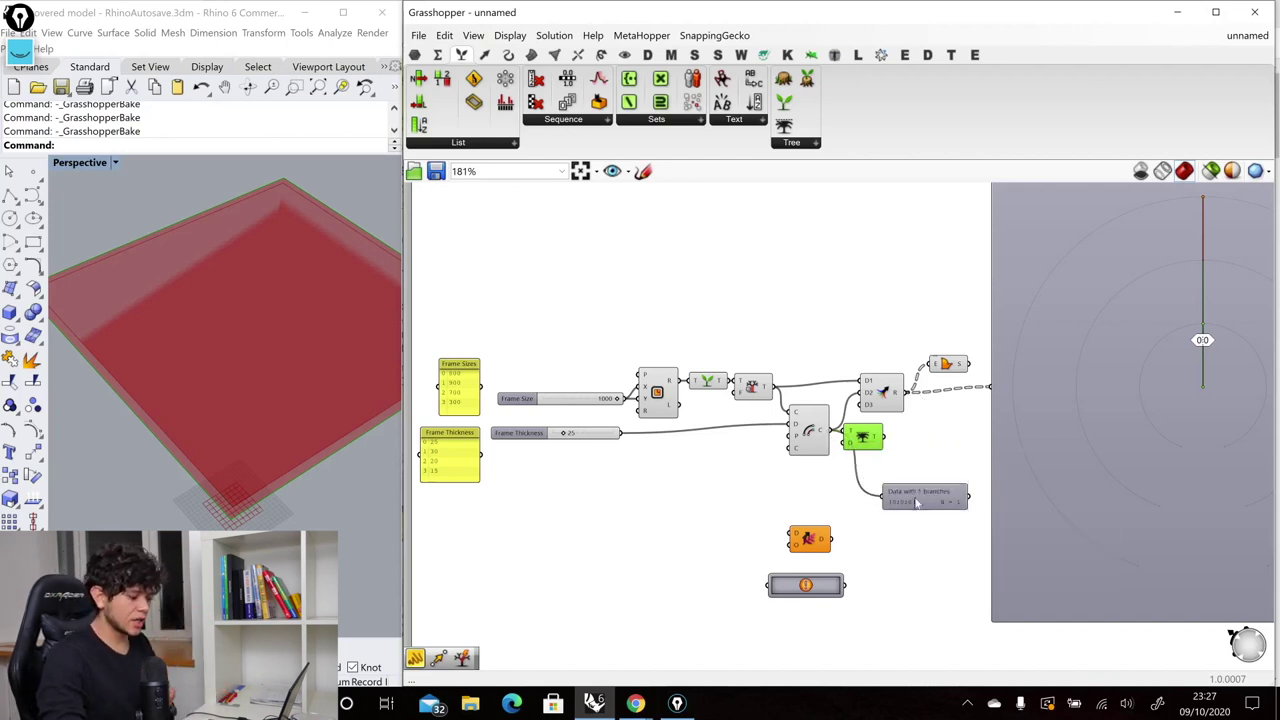
left_click_drag(884, 437, 857, 396)
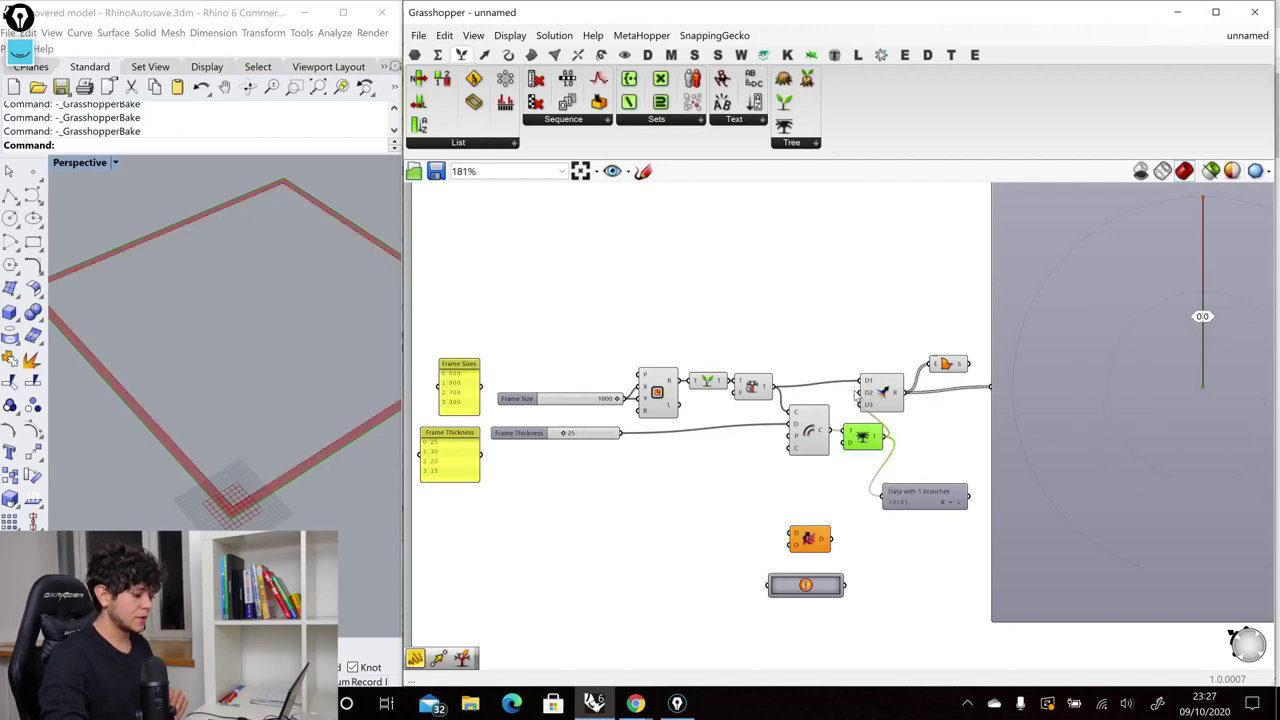
left_click(946, 366)
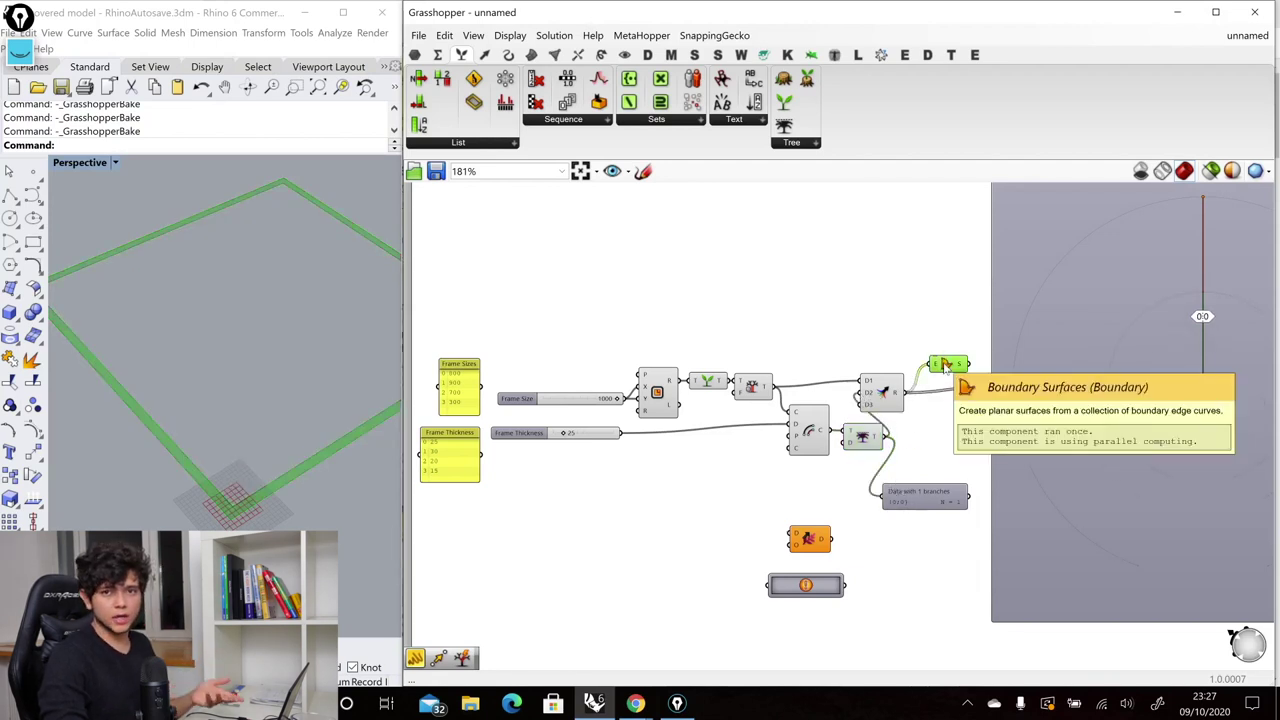
left_click(750, 433)
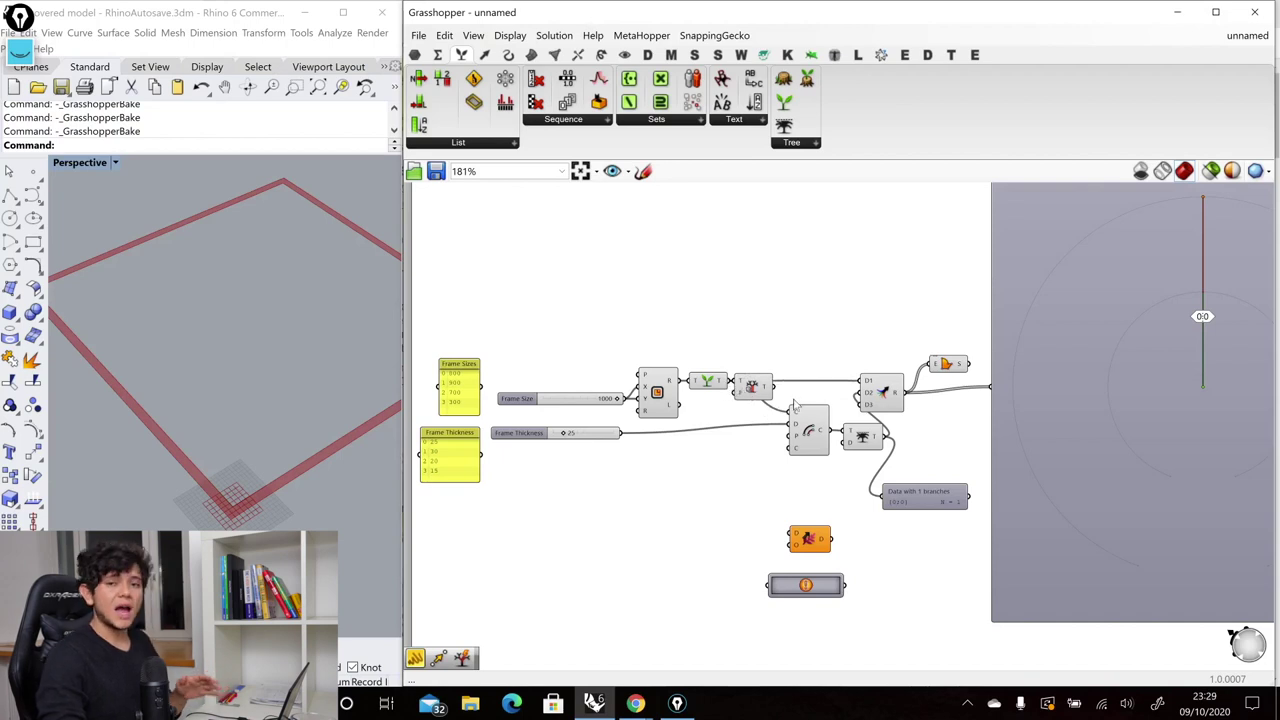
Delete the Simplify component after Graft and shift Offset and Trim Tree left
left_click(755, 388)
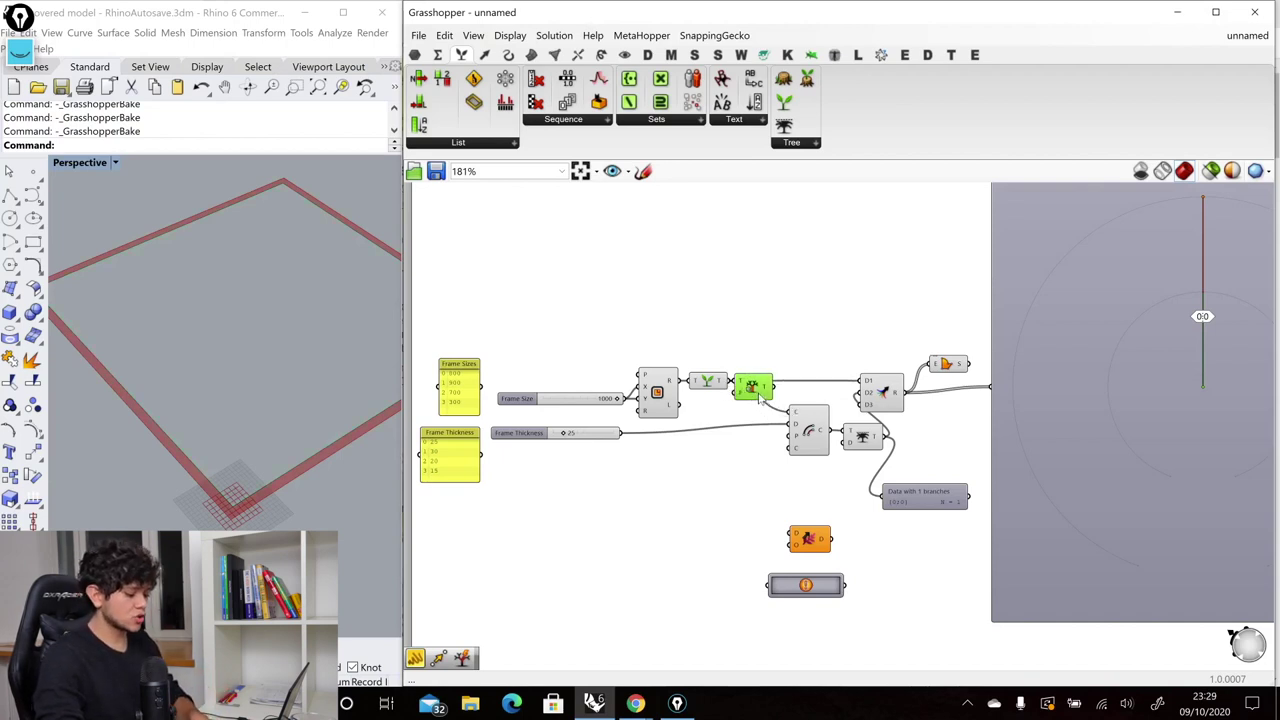
key("Delete")
left_click_drag(870, 470, 786, 400)
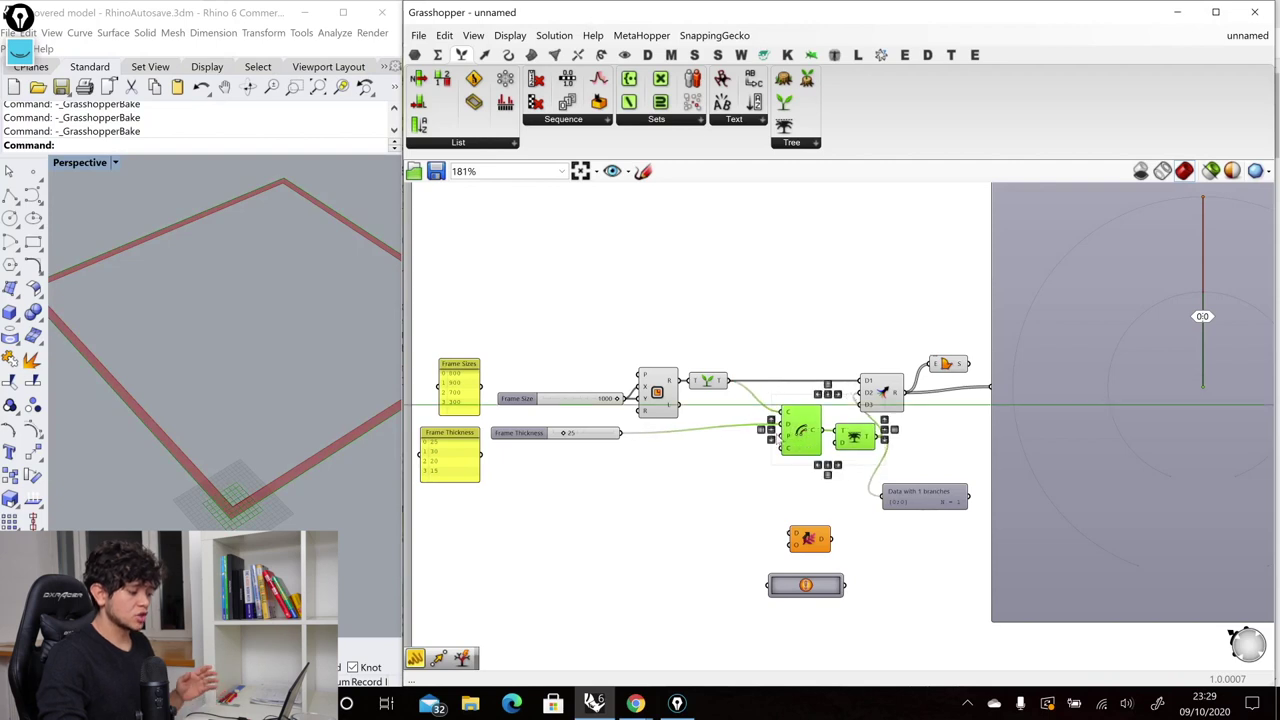
left_click_drag(816, 442, 770, 452)
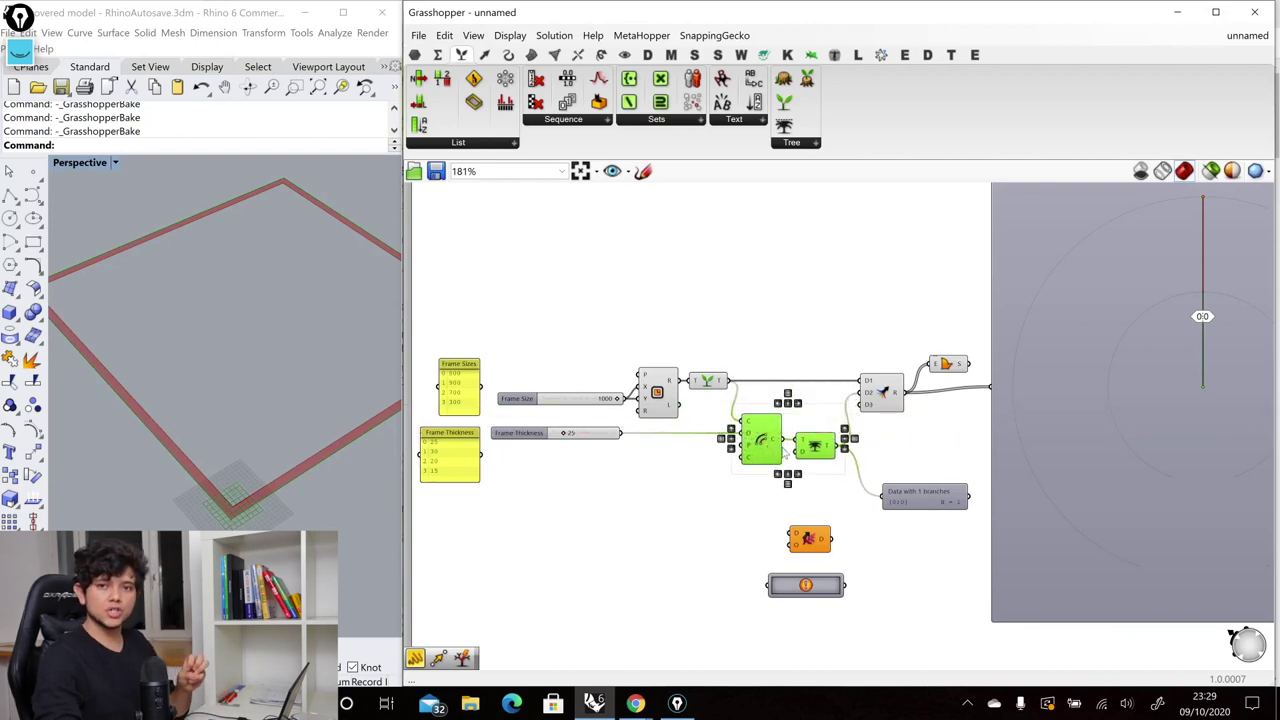
left_click(700, 410)
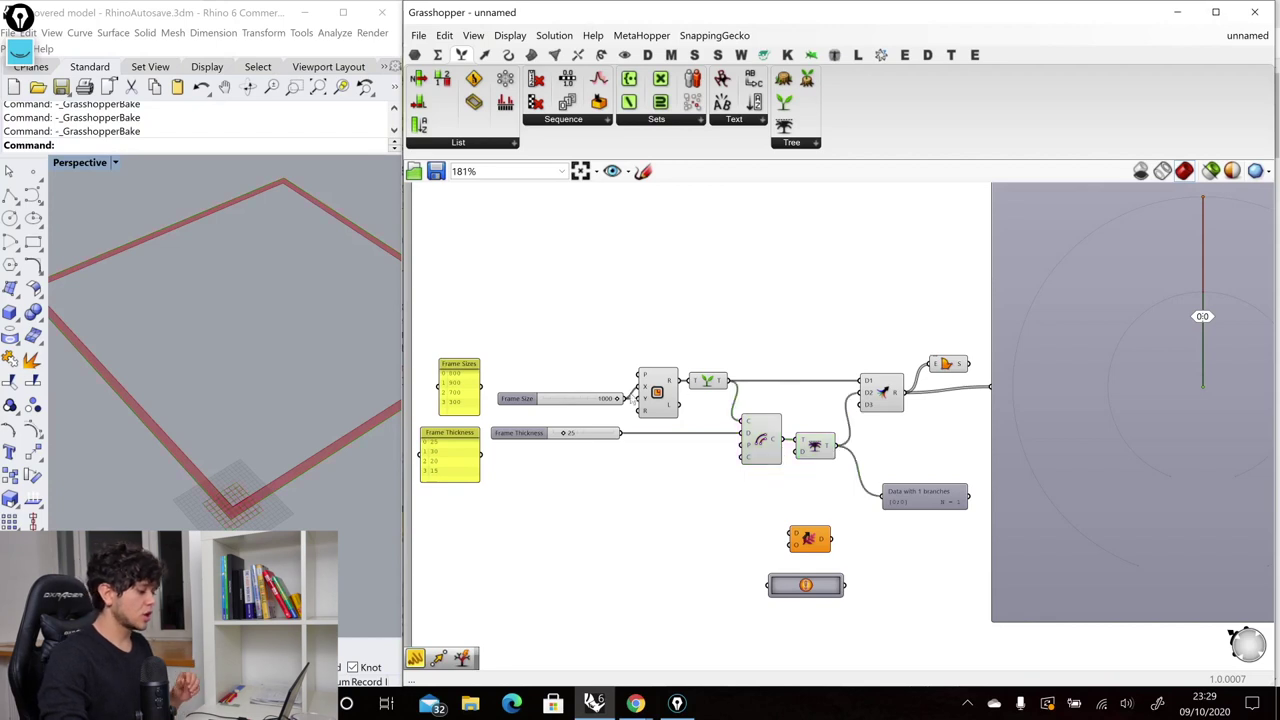
Test Frame Sizes wired into the rectangles, check the surfaces, then disconnect it
left_click_drag(482, 386, 641, 387)
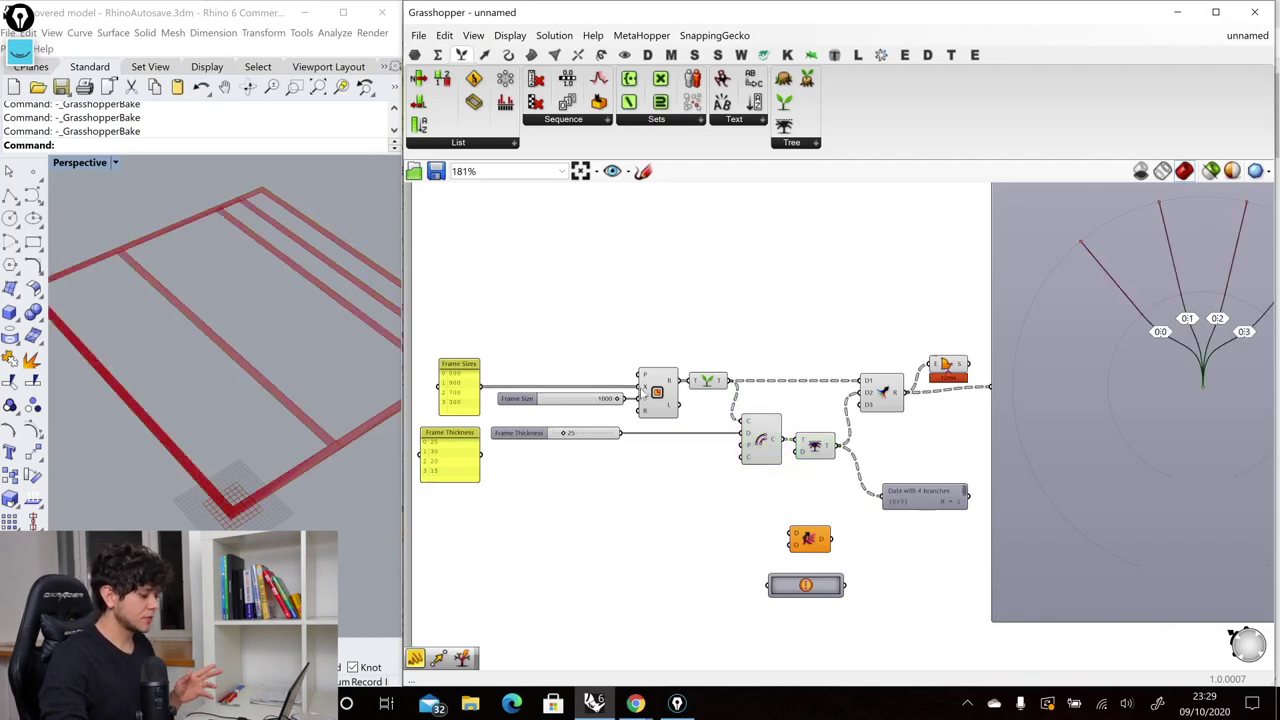
left_click(946, 368)
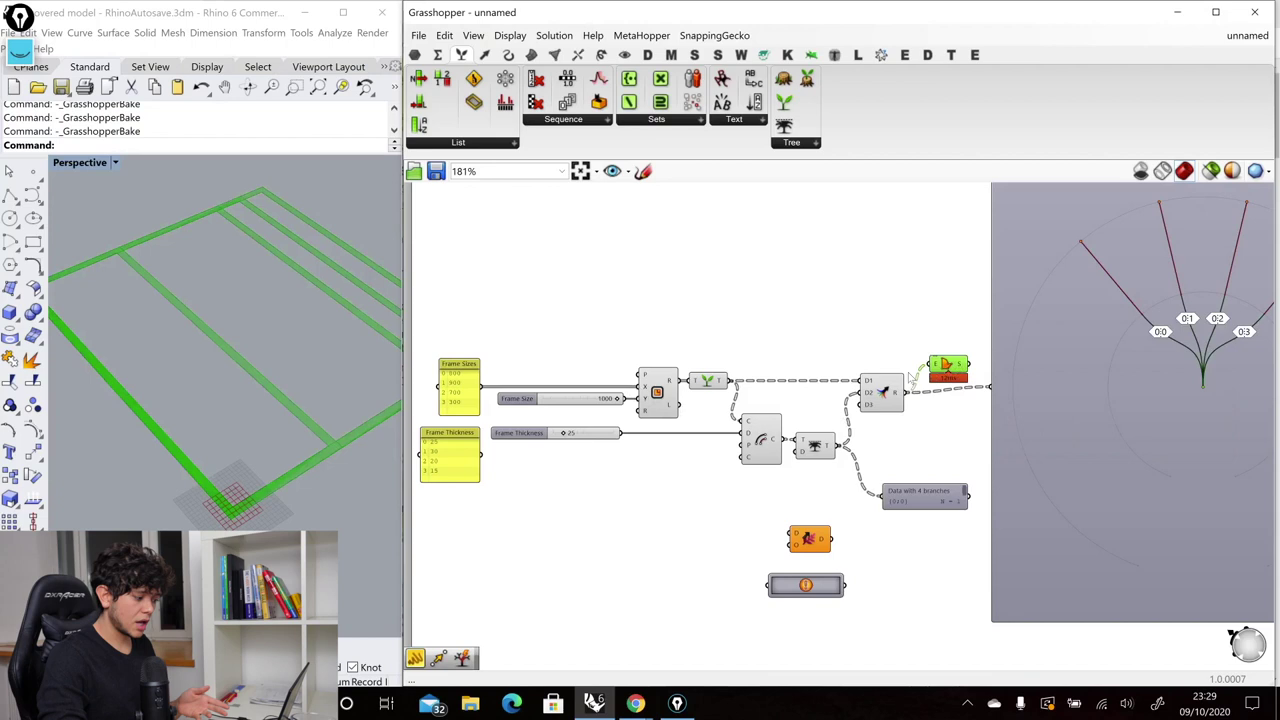
left_click_drag(638, 389, 626, 396, "ctrl")
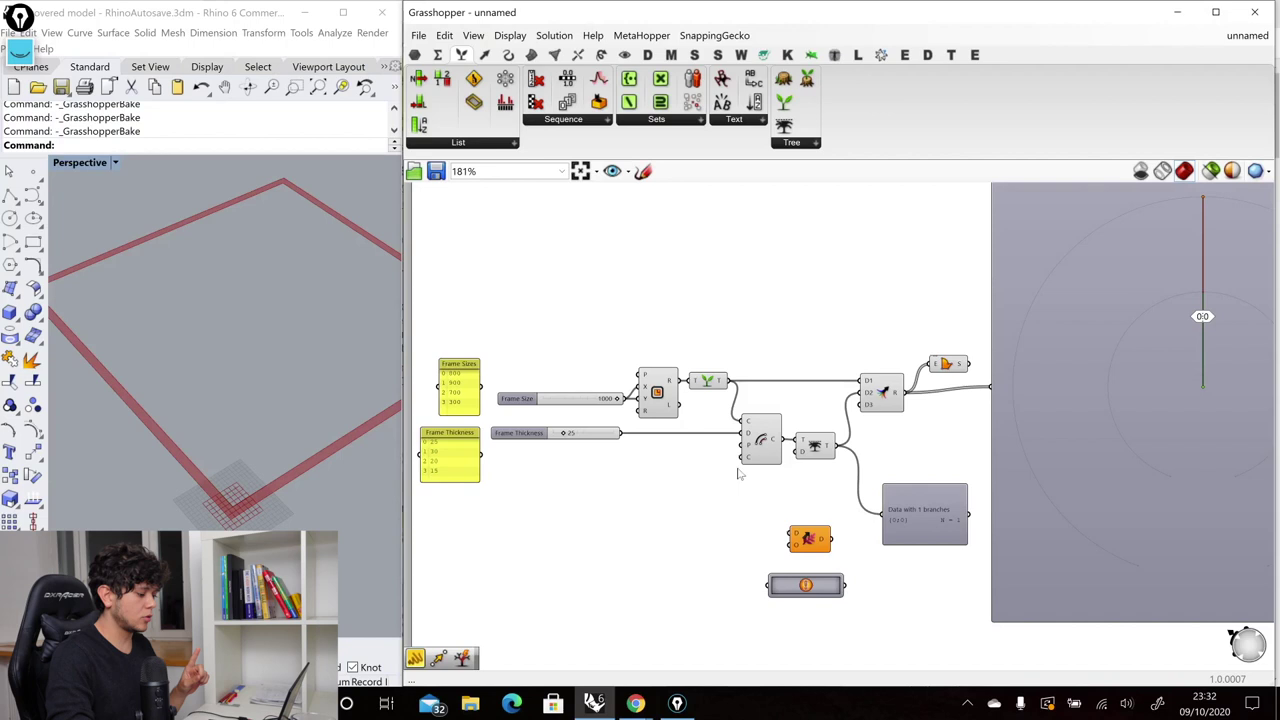
Wire Frame Sizes into Rectangle X and route grafted rectangles through Shift Paths into Merge D1
left_click_drag(481, 386, 640, 386)
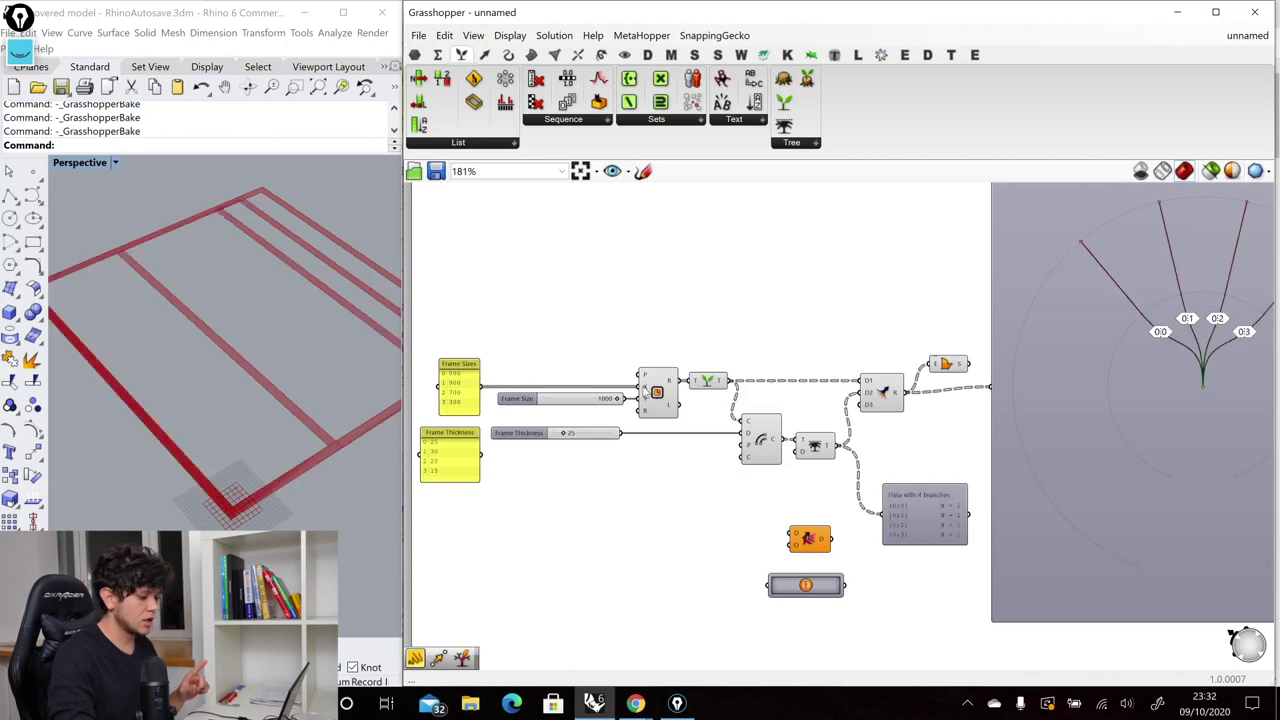
mouse_move(718, 388)
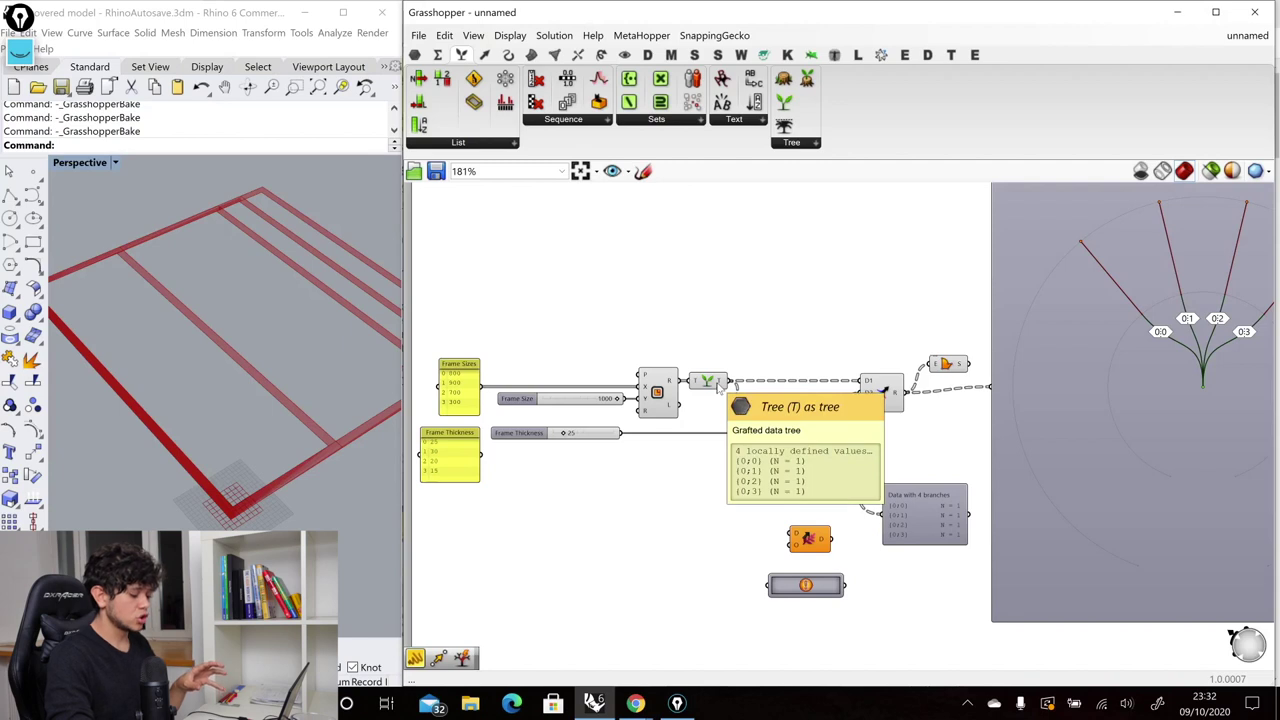
left_click_drag(815, 543, 746, 402)
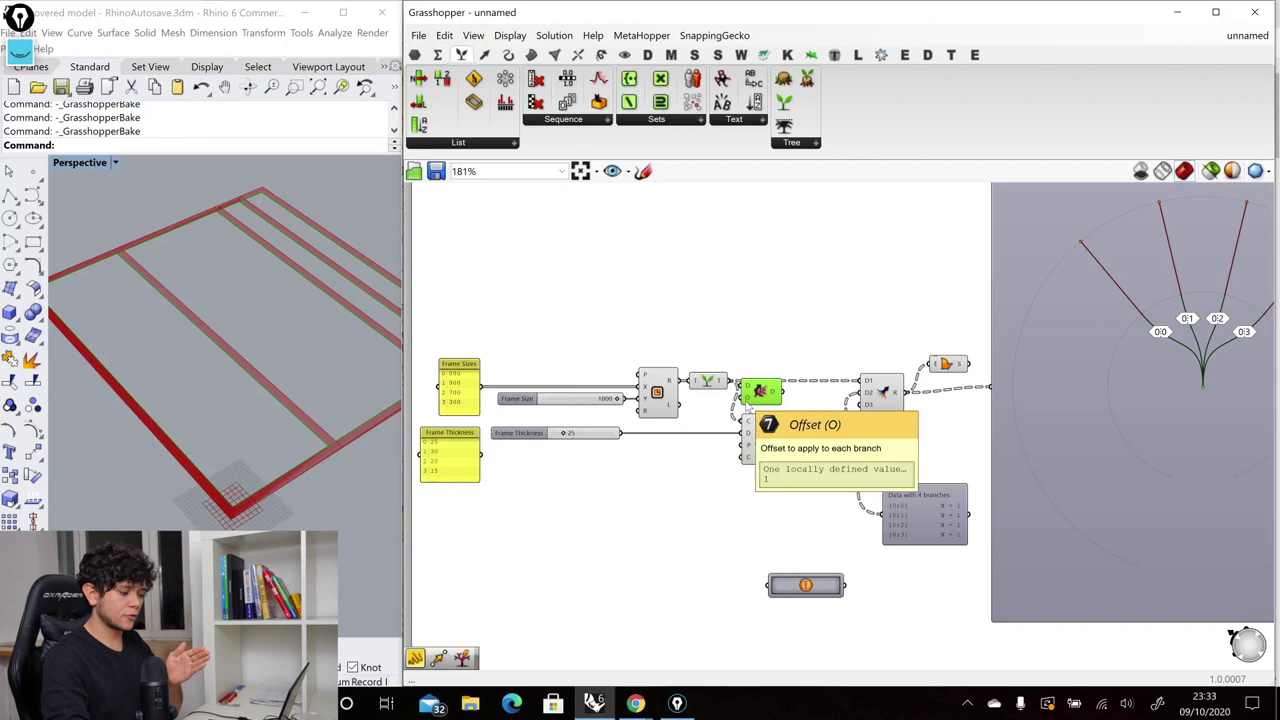
mouse_move(776, 396)
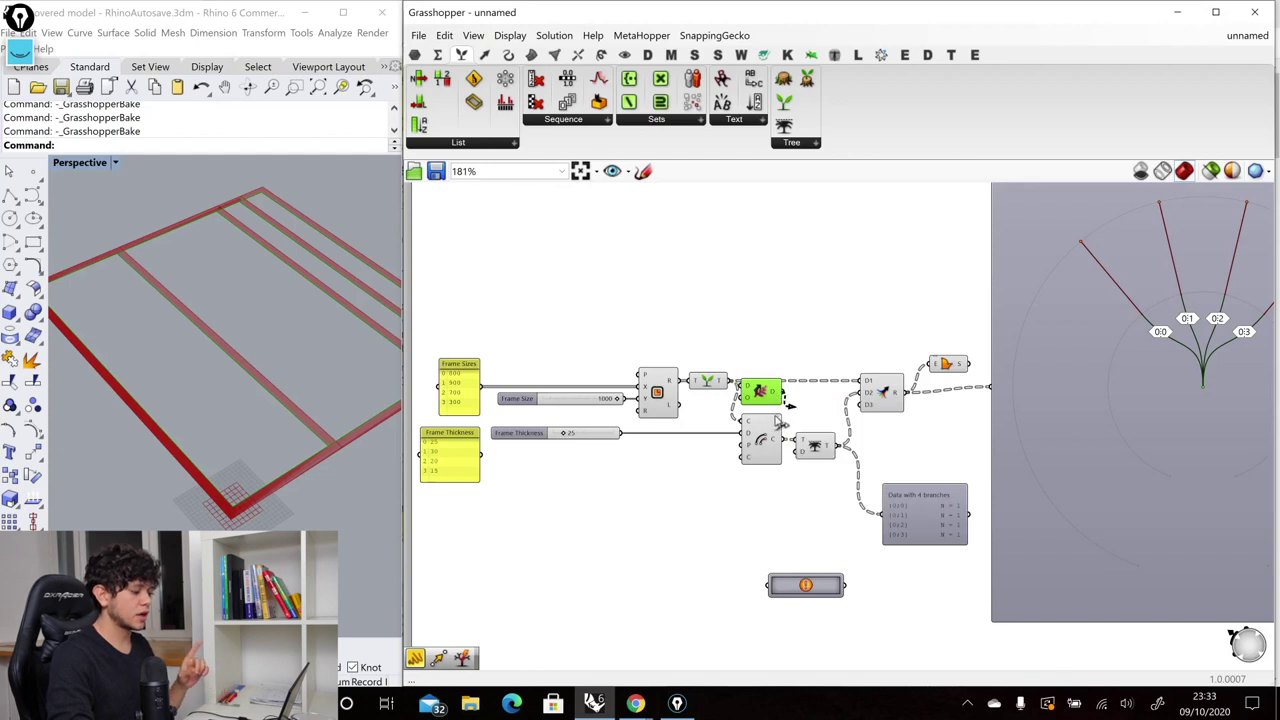
left_click_drag(781, 392, 866, 383)
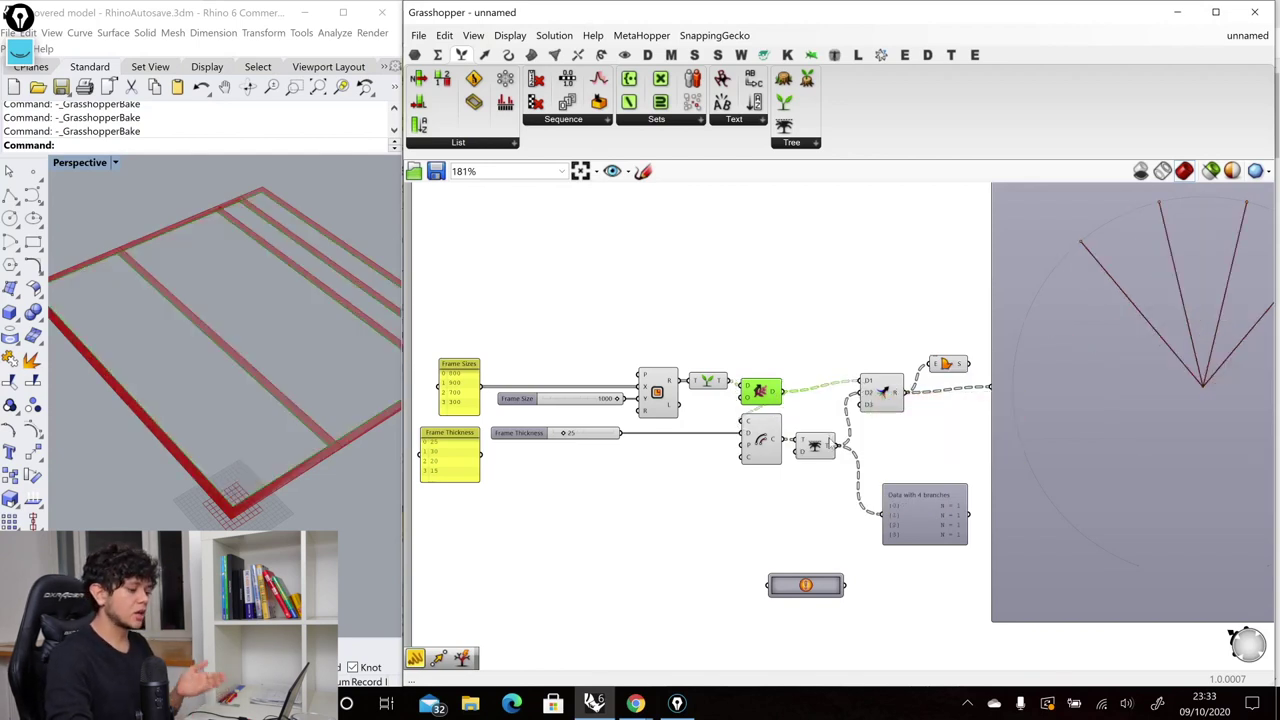